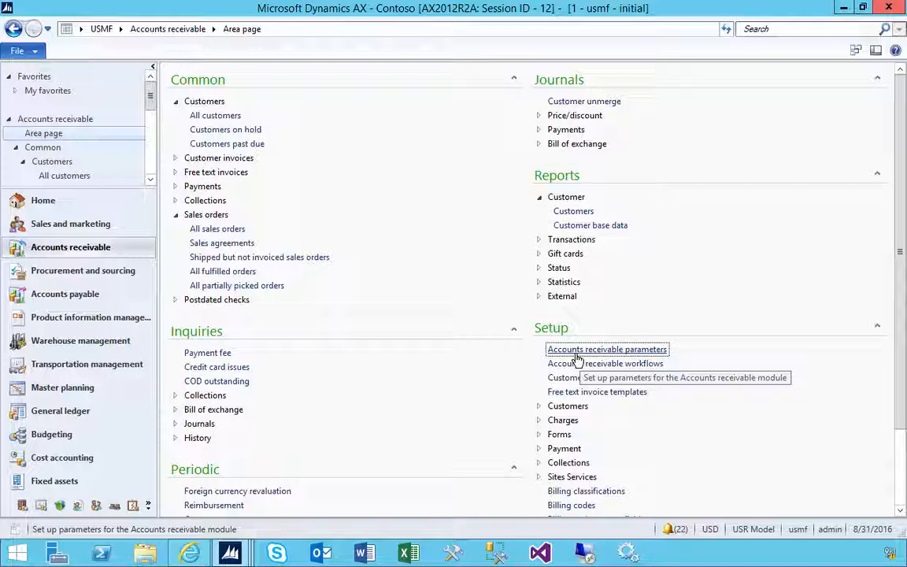
# Review the Warehouse management page of the Accounts receivable parameters and the credit limit on the Forest Wholesales customer record.
pyautogui.click(576, 354)
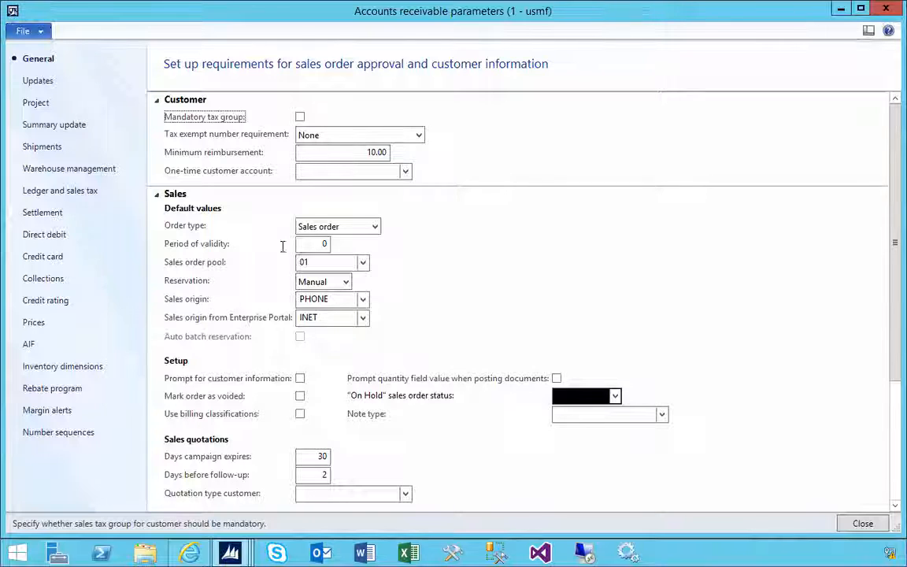
pyautogui.click(92, 168)
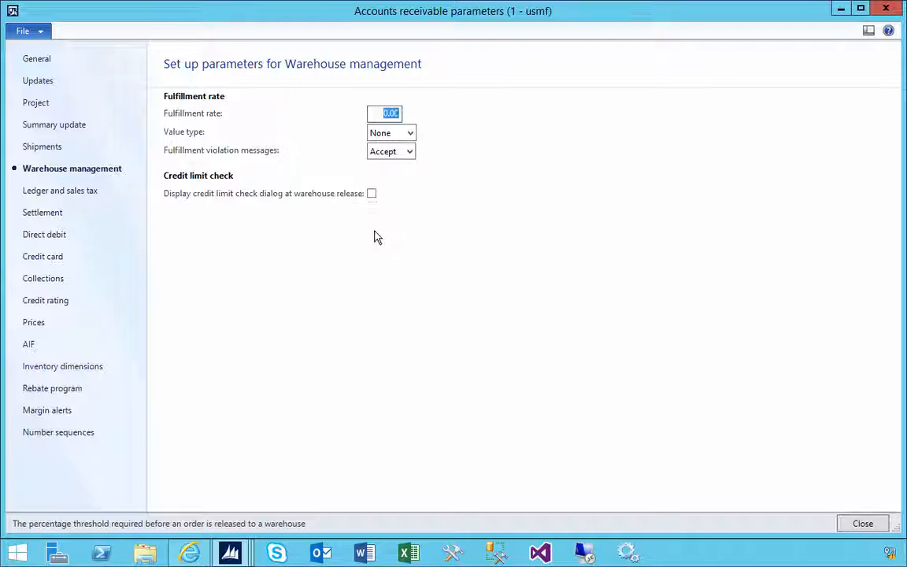
pyautogui.click(230, 553)
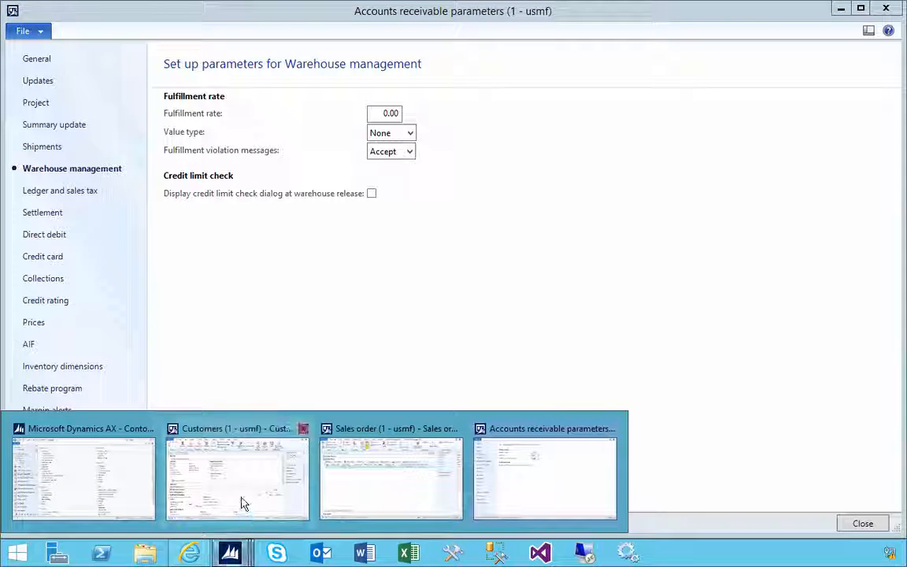
pyautogui.click(242, 503)
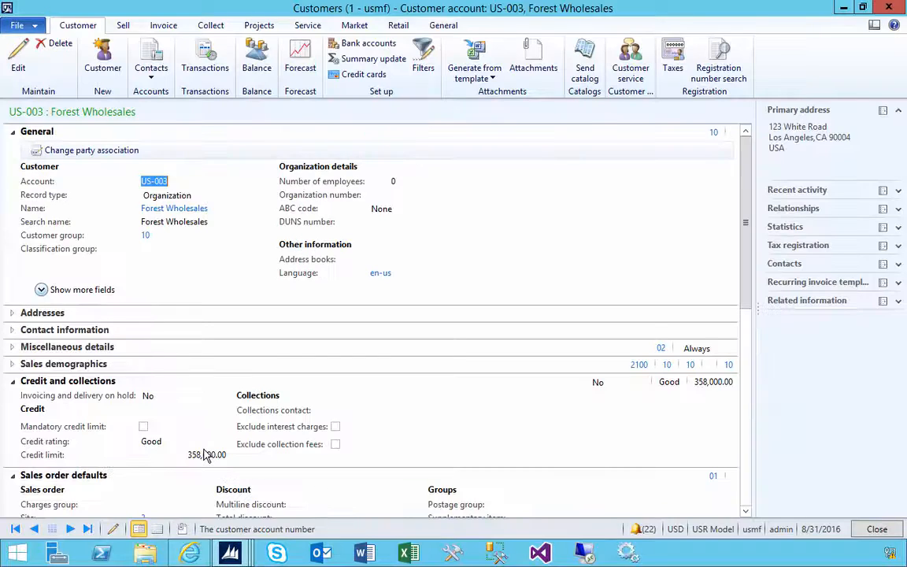
pyautogui.moveTo(187, 454); pyautogui.dragTo(233, 454)
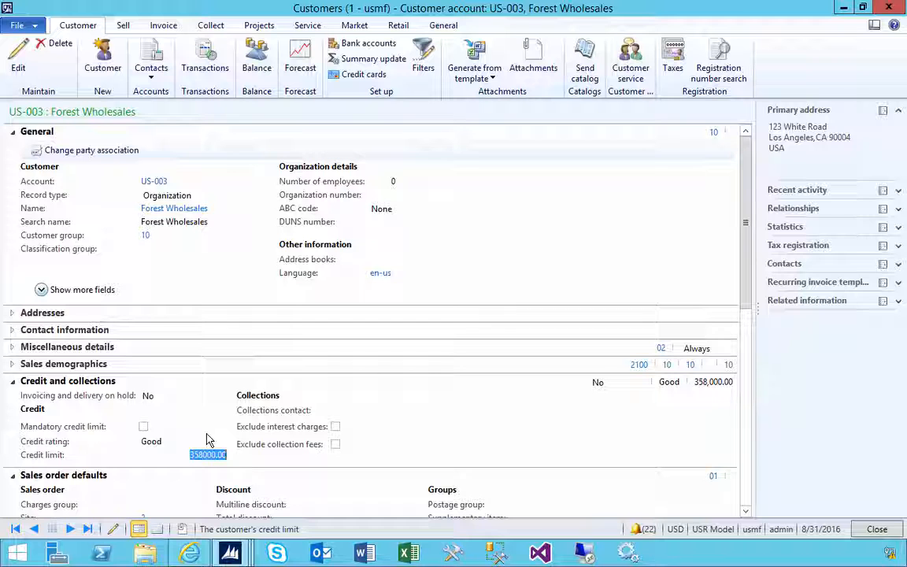
# Release the Forest Wholesales sales order for item X560 to the warehouse and inspect the details of the credit limit message.
pyautogui.moveTo(230, 554)
pyautogui.click(339, 485)
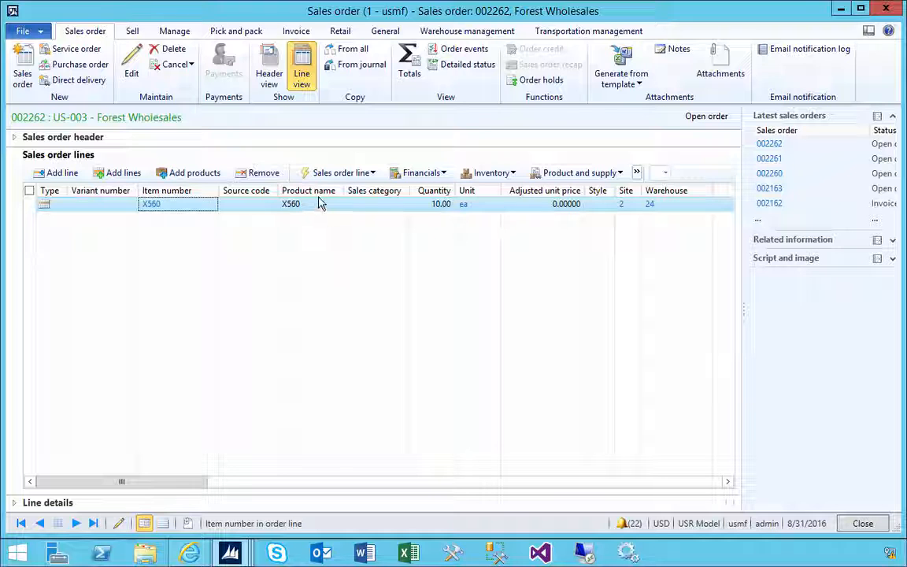
pyautogui.click(453, 33)
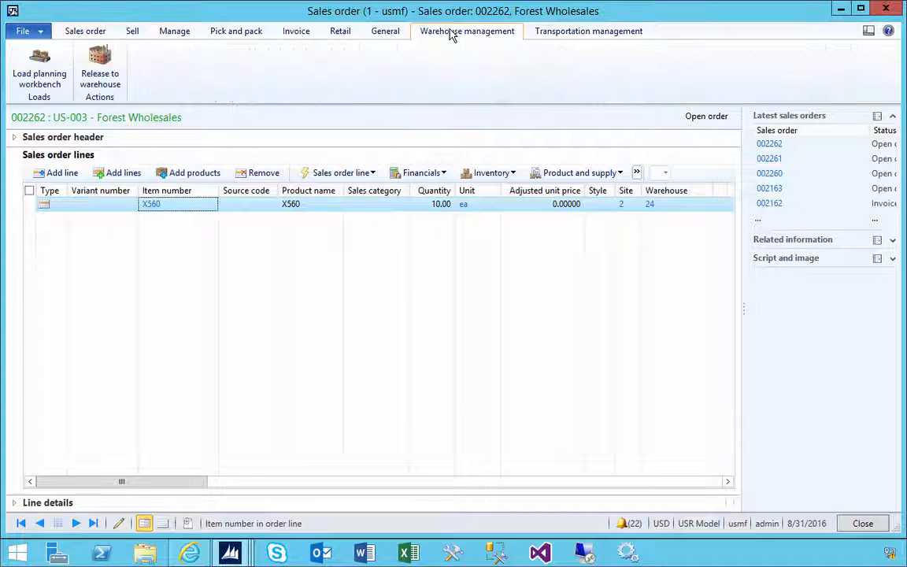
pyautogui.click(101, 75)
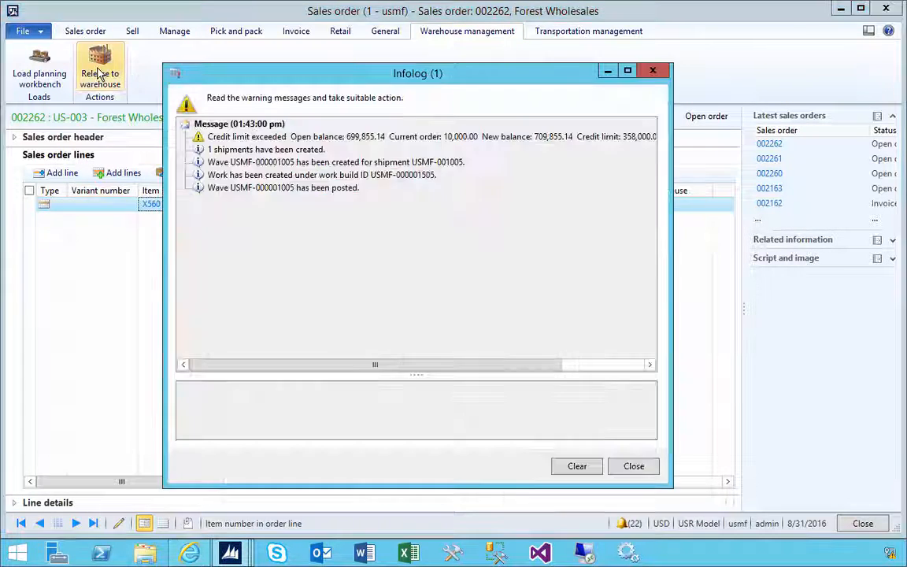
pyautogui.click(241, 141)
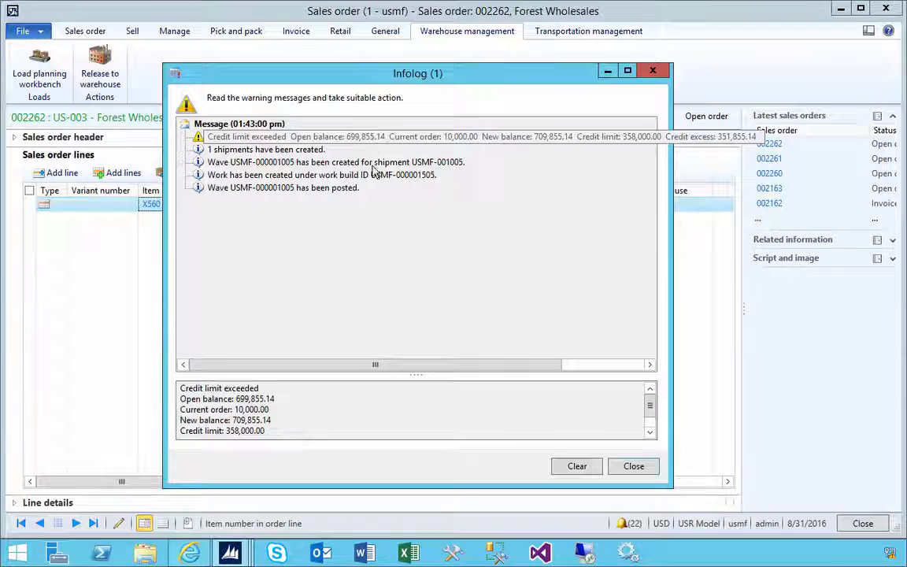
# Review the Credit rating options in the Accounts receivable parameters and close the release Infolog.
pyautogui.click(230, 553)
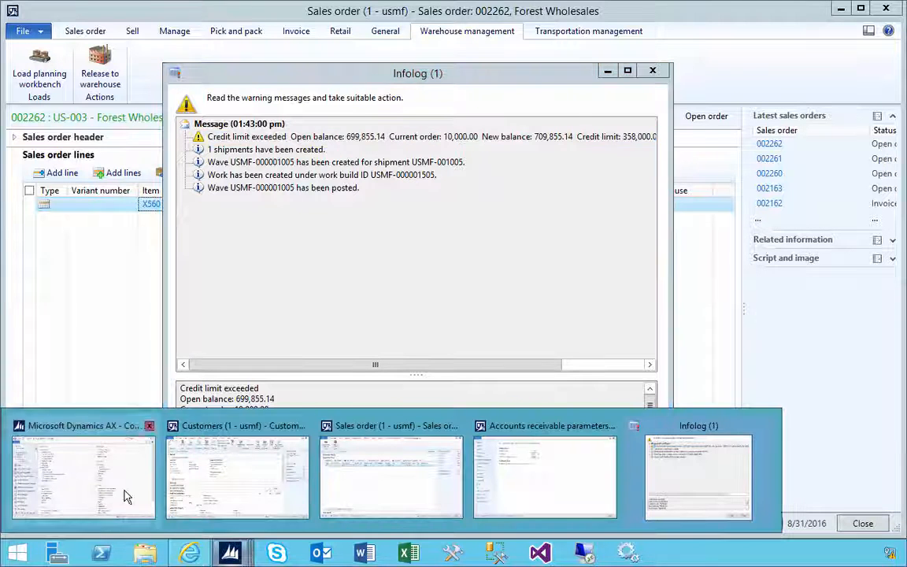
pyautogui.click(532, 478)
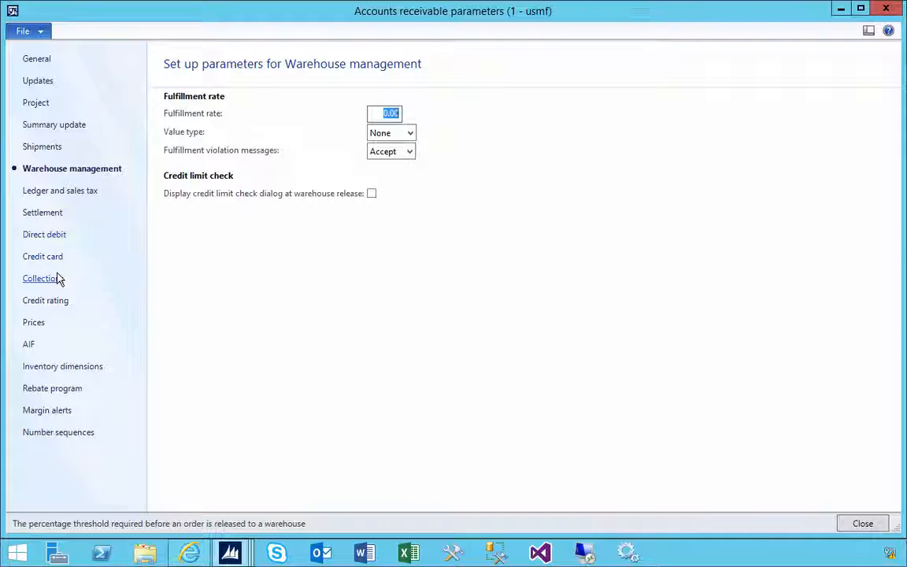
pyautogui.click(61, 303)
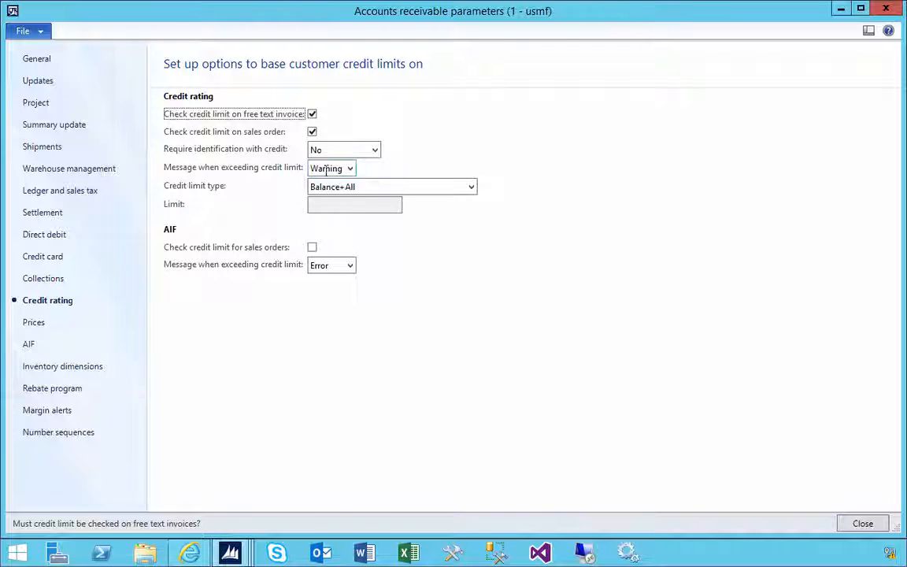
pyautogui.moveTo(230, 554)
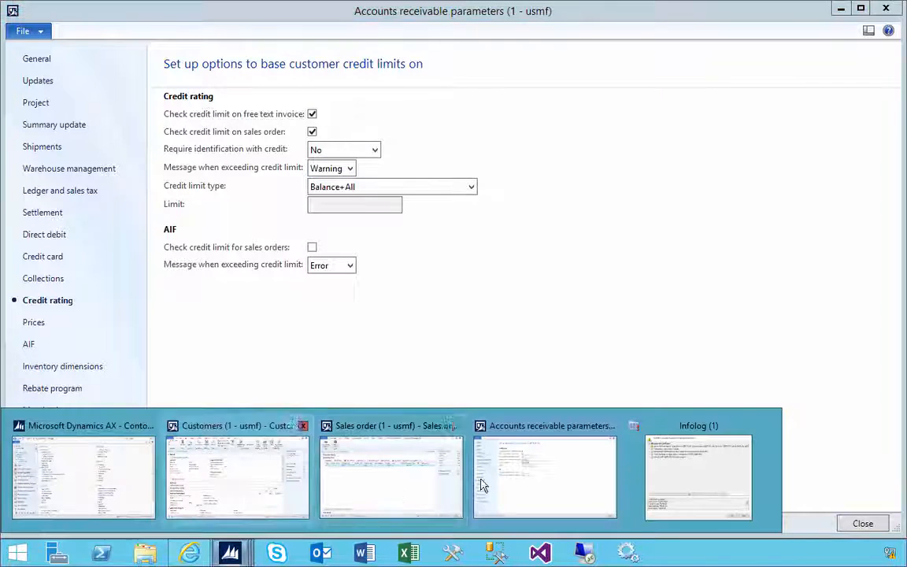
pyautogui.click(694, 474)
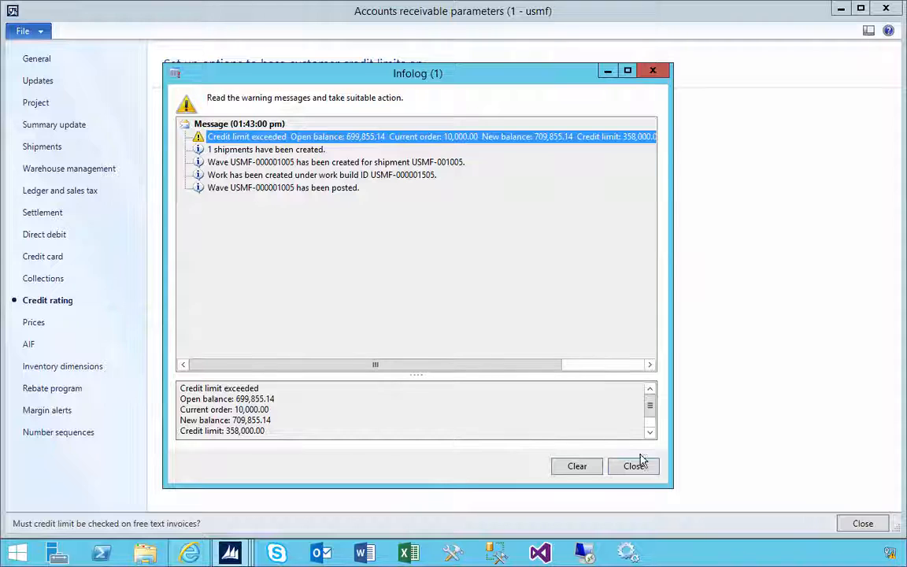
pyautogui.click(634, 466)
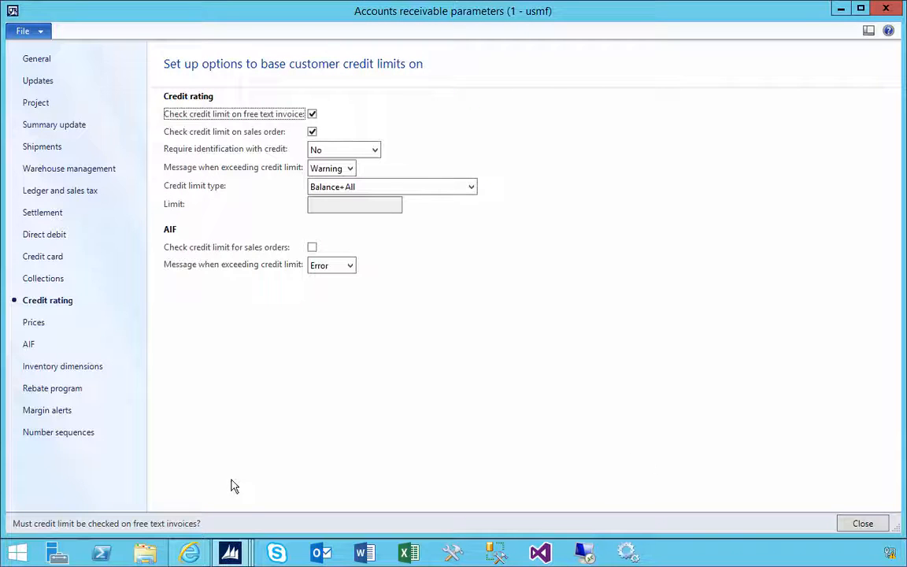
# Cancel the open warehouse work created for the Forest Wholesales sales order from the All work list.
pyautogui.moveTo(230, 554)
pyautogui.click(88, 484)
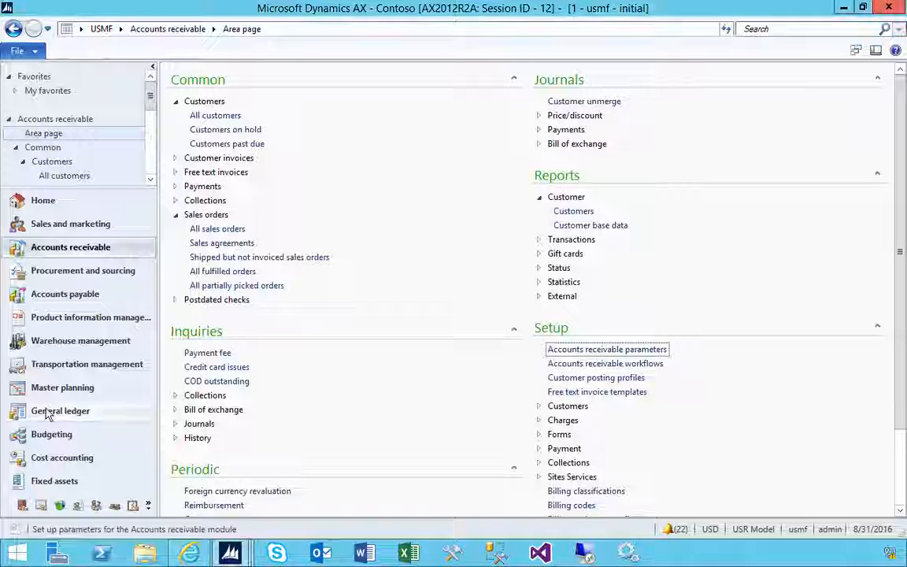
pyautogui.click(130, 339)
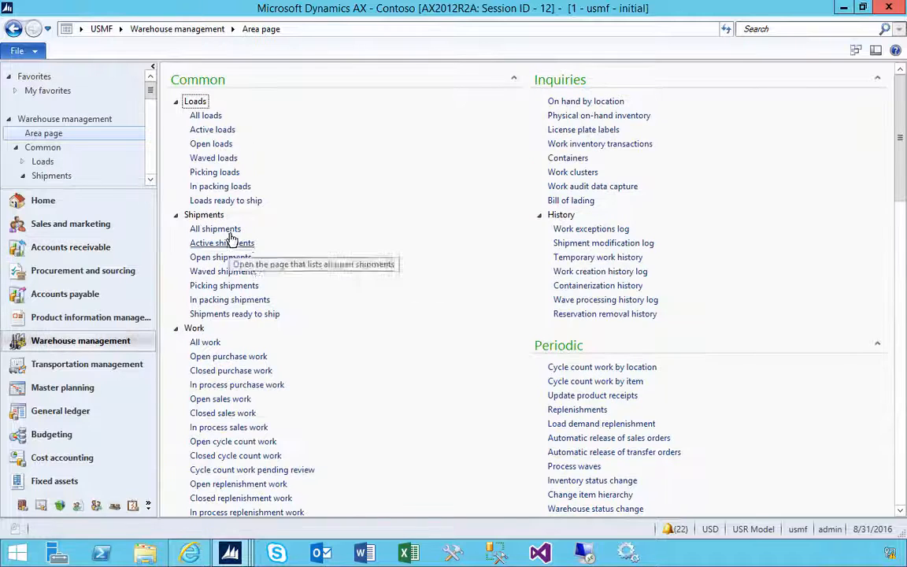
pyautogui.click(206, 342)
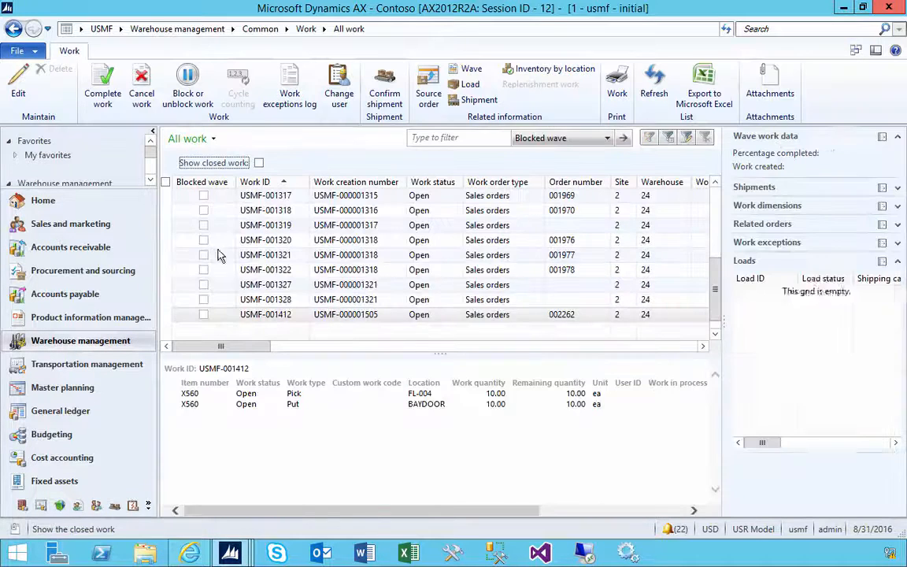
pyautogui.click(141, 88)
# Delete the open shipment of the Forest Wholesales sales order from the All shipments list, confirming the deletion.
pyautogui.click(199, 29)
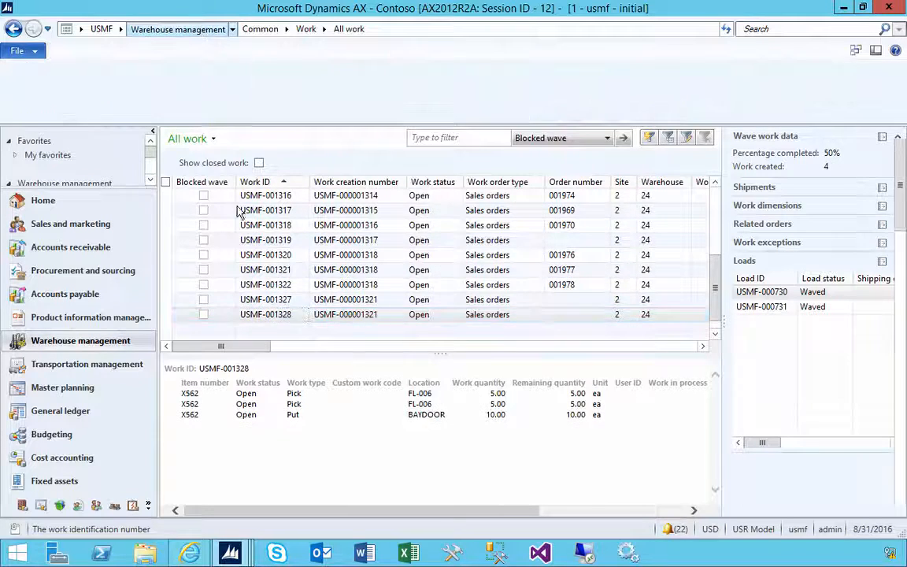
pyautogui.click(214, 229)
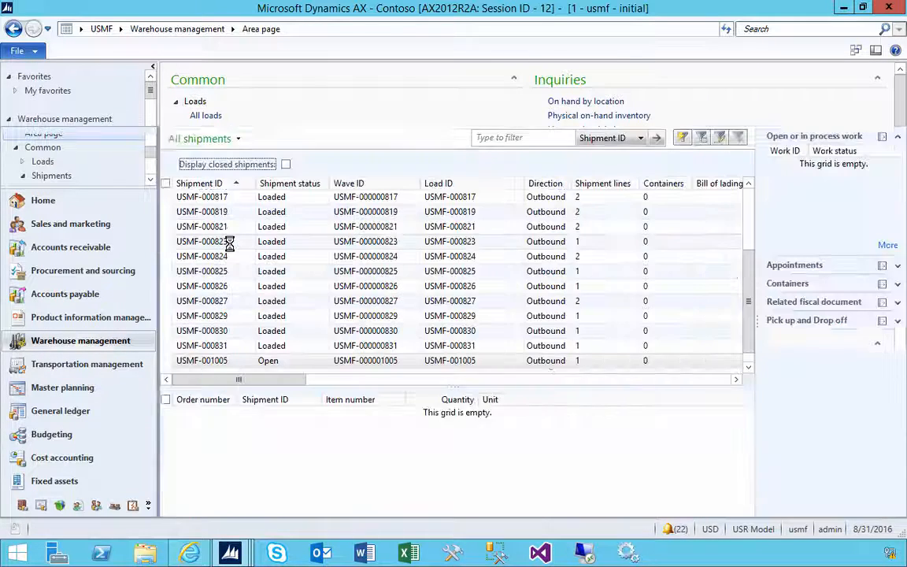
pyautogui.click(61, 84)
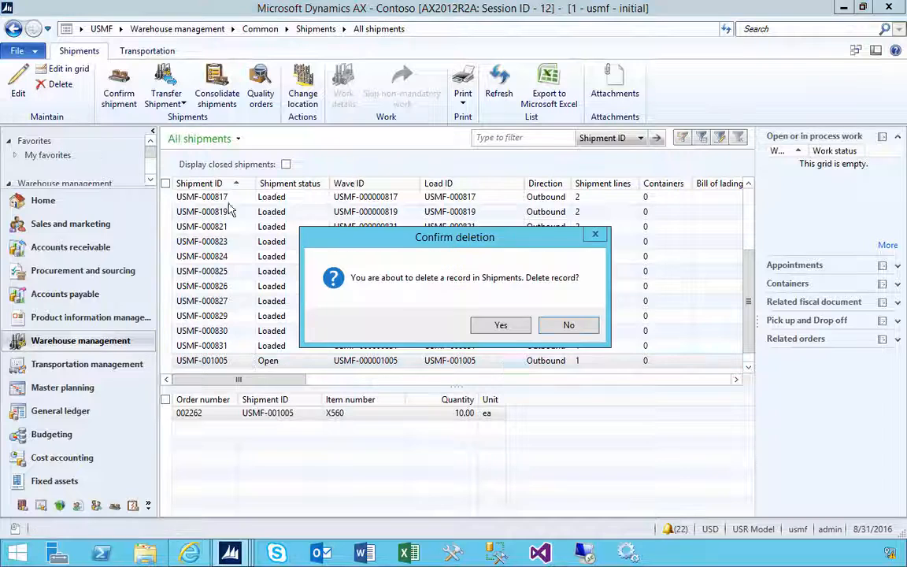
pyautogui.click(520, 329)
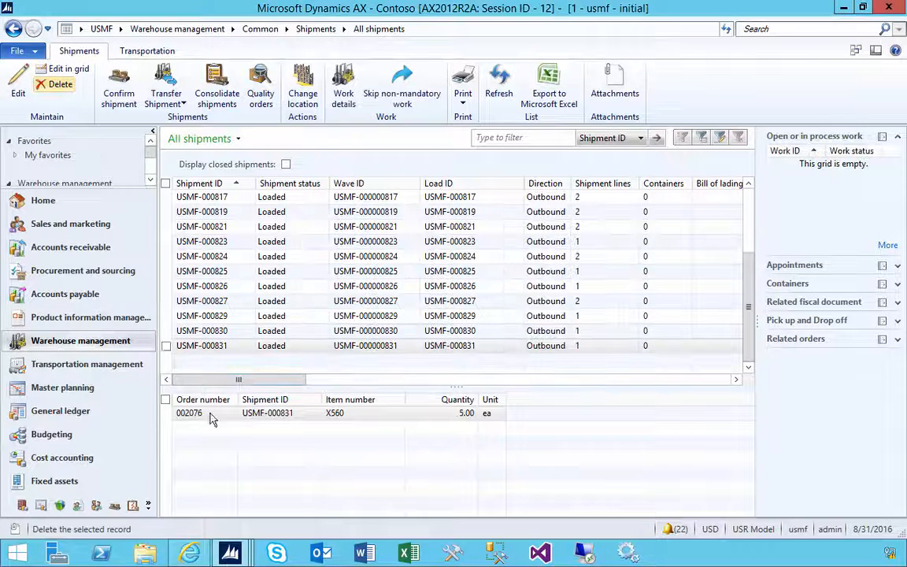
# Enable the credit limit check dialog at warehouse release in the Accounts receivable parameters and close the form.
pyautogui.moveTo(232, 553)
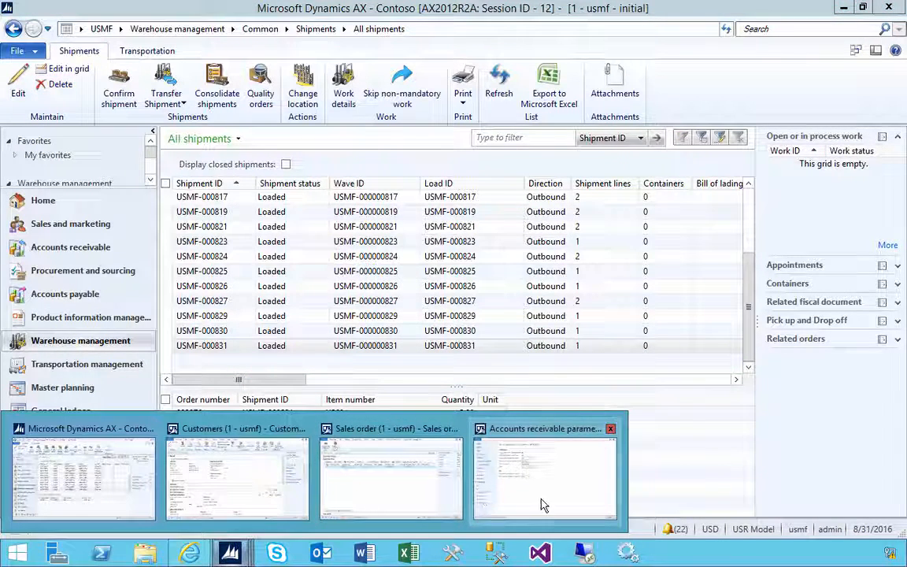
pyautogui.click(487, 449)
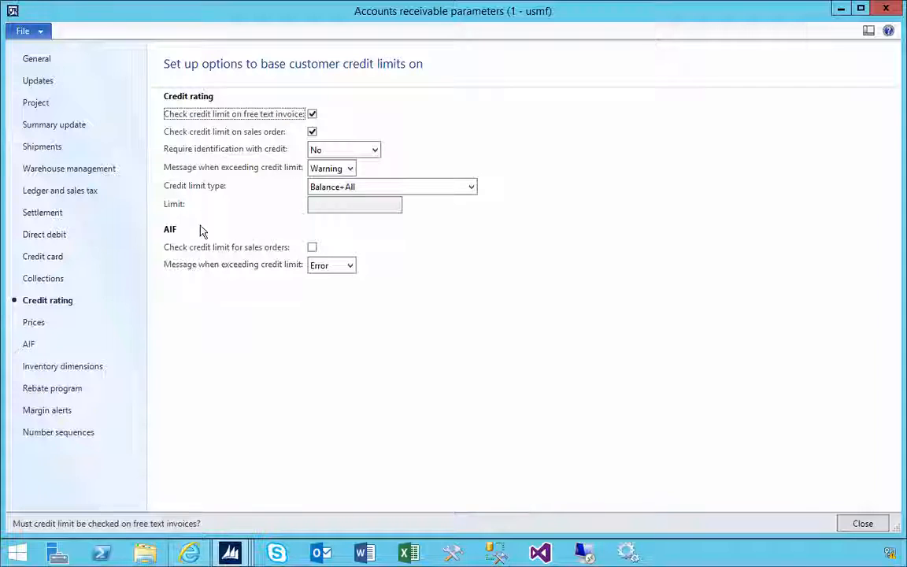
pyautogui.click(78, 172)
pyautogui.click(371, 193)
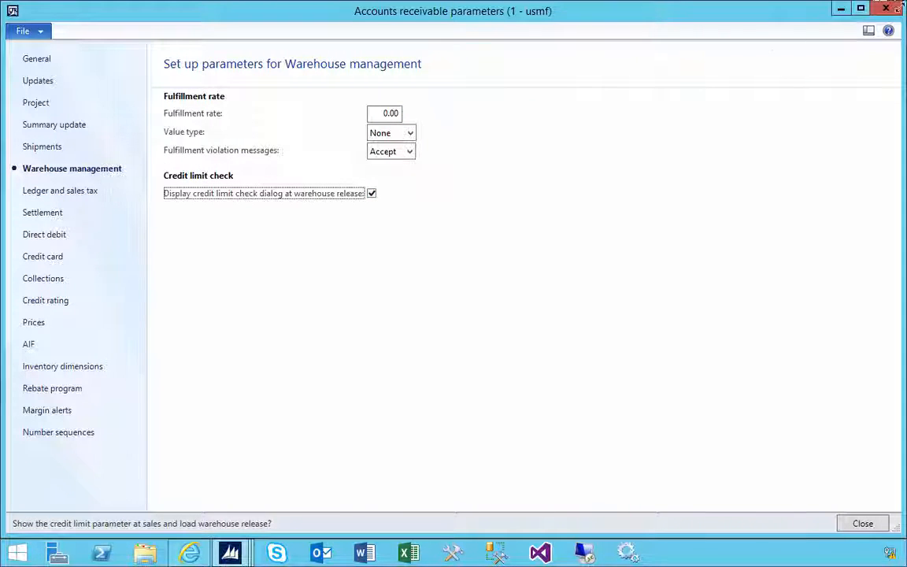
pyautogui.click(887, 9)
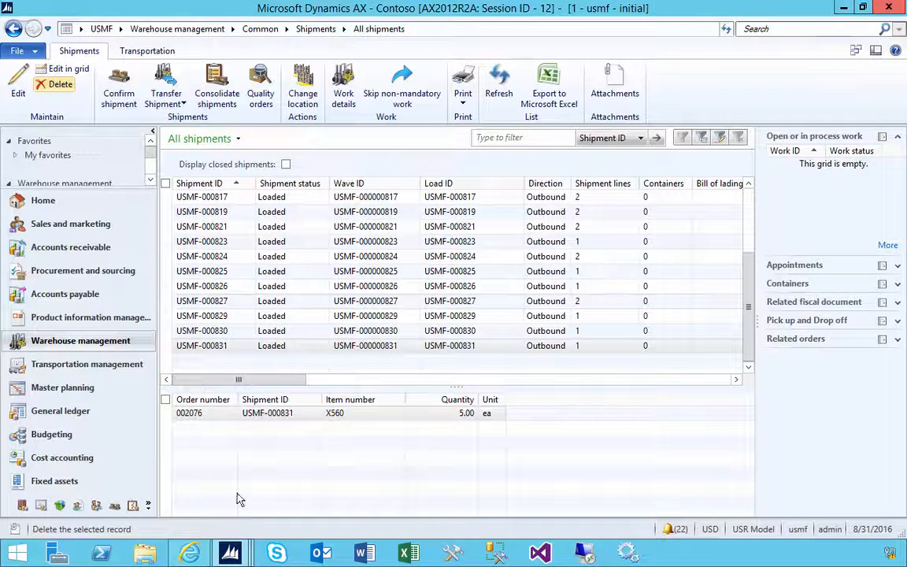
# Start releasing the Forest Wholesales sales order to the warehouse again and set the credit limit type to None.
pyautogui.moveTo(230, 554)
pyautogui.click(345, 472)
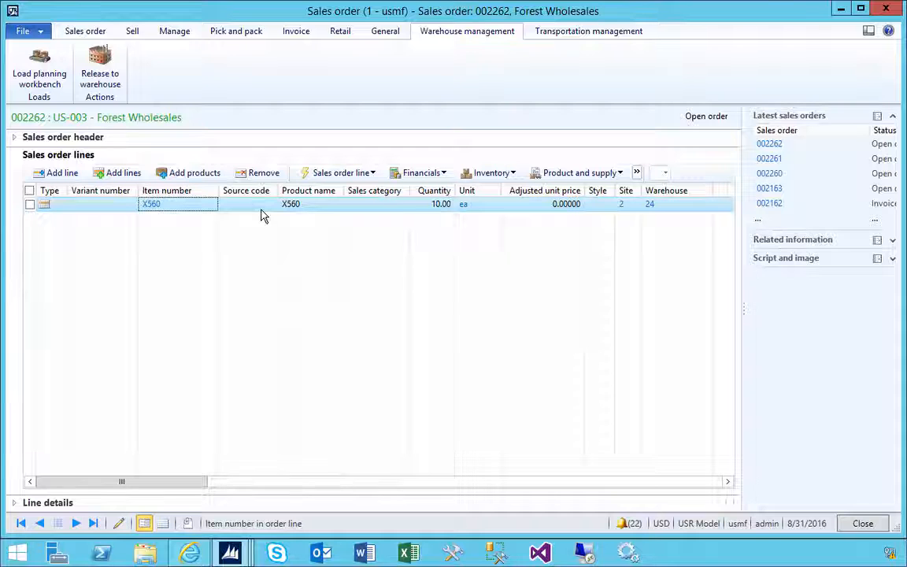
pyautogui.click(102, 82)
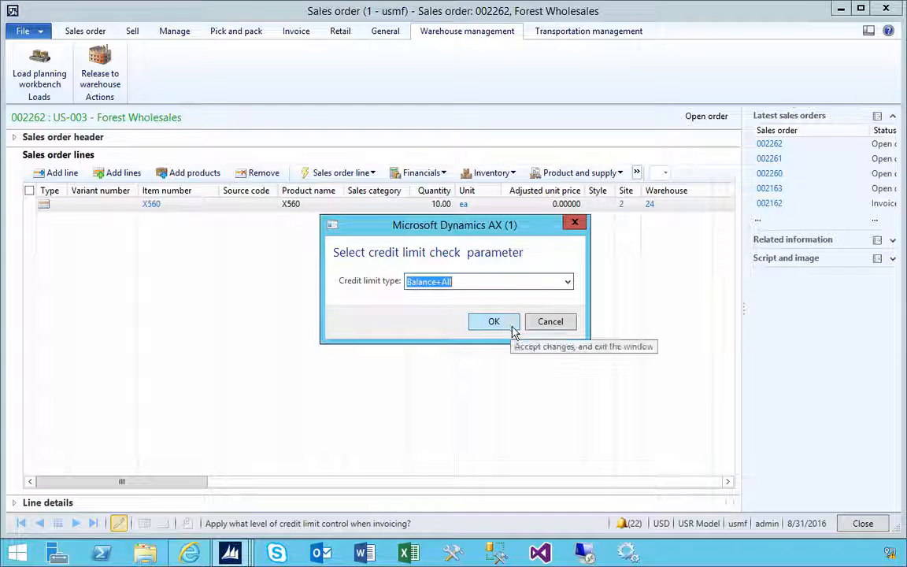
pyautogui.moveTo(529, 227); pyautogui.dragTo(492, 240)
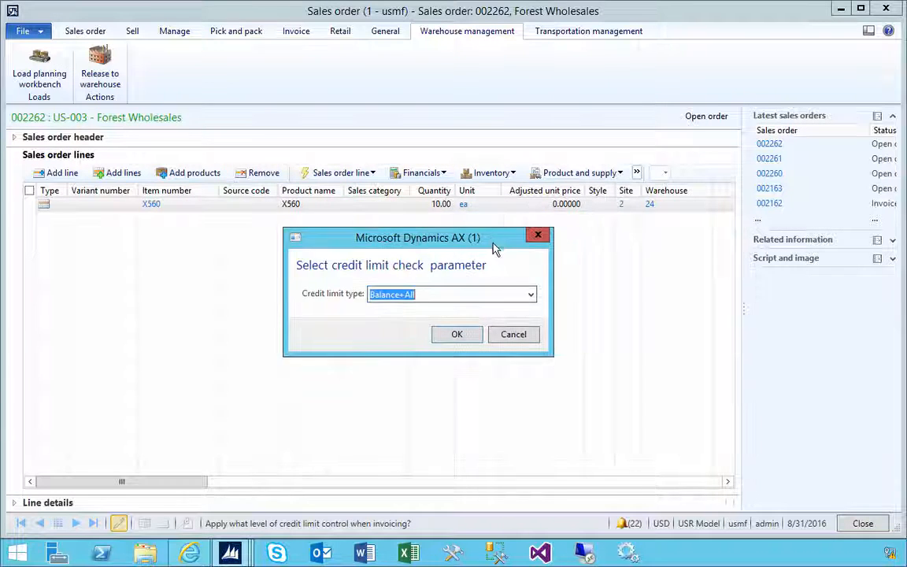
pyautogui.click(531, 296)
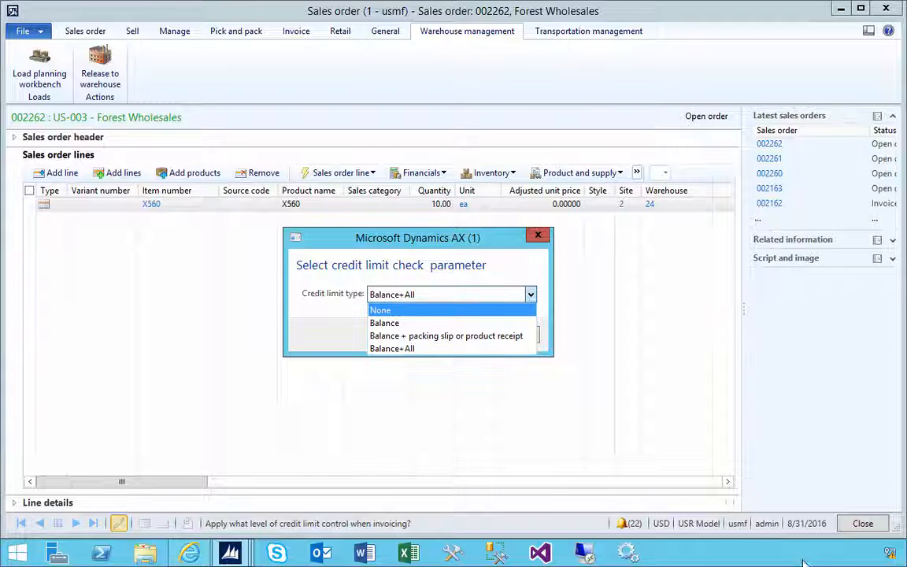
pyautogui.click(393, 311)
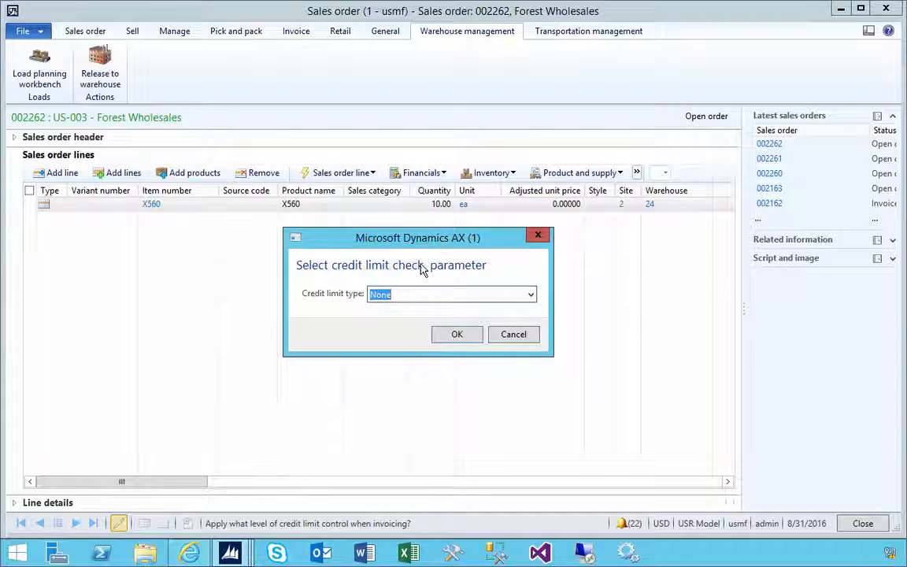
# Review the Credit rating options in the Accounts receivable parameters and return to the sales order's credit limit check dialog.
pyautogui.click(234, 554)
pyautogui.click(81, 496)
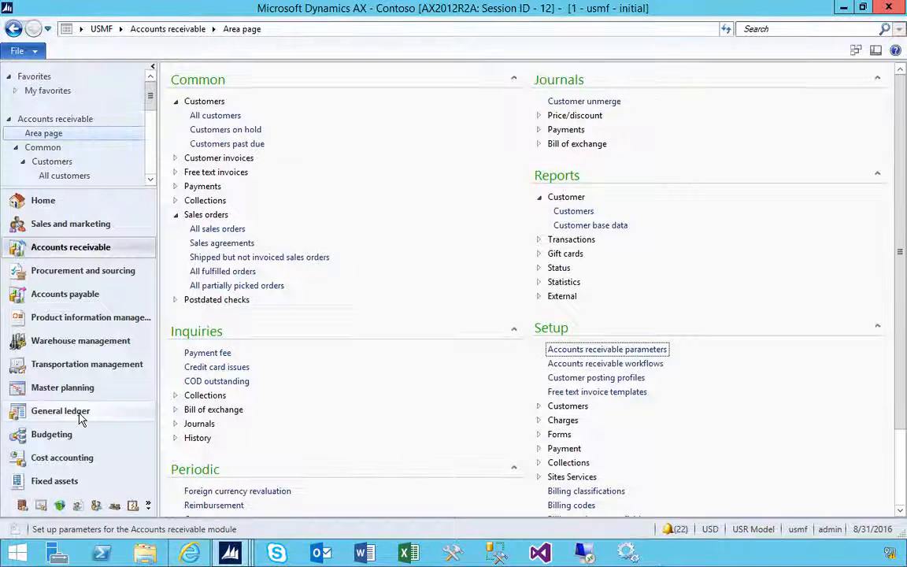
pyautogui.click(624, 351)
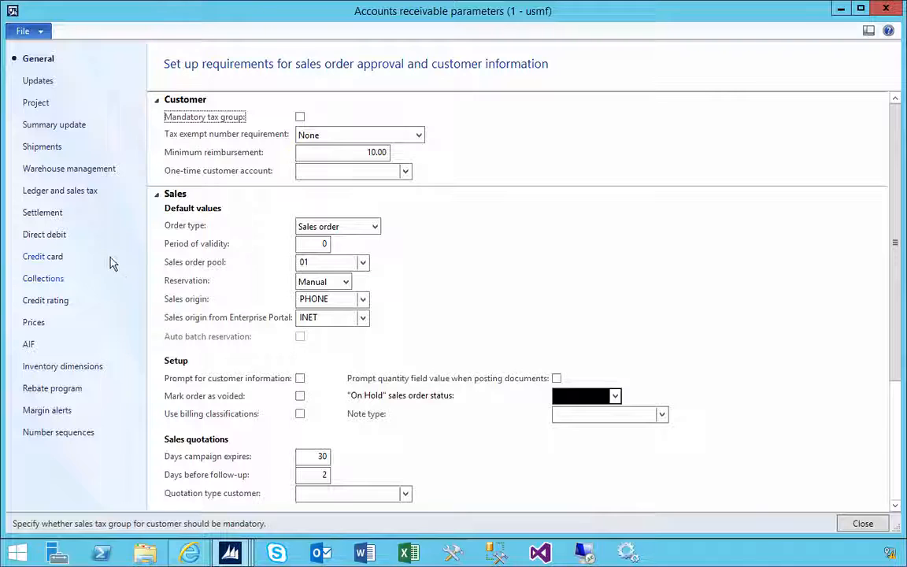
pyautogui.click(59, 301)
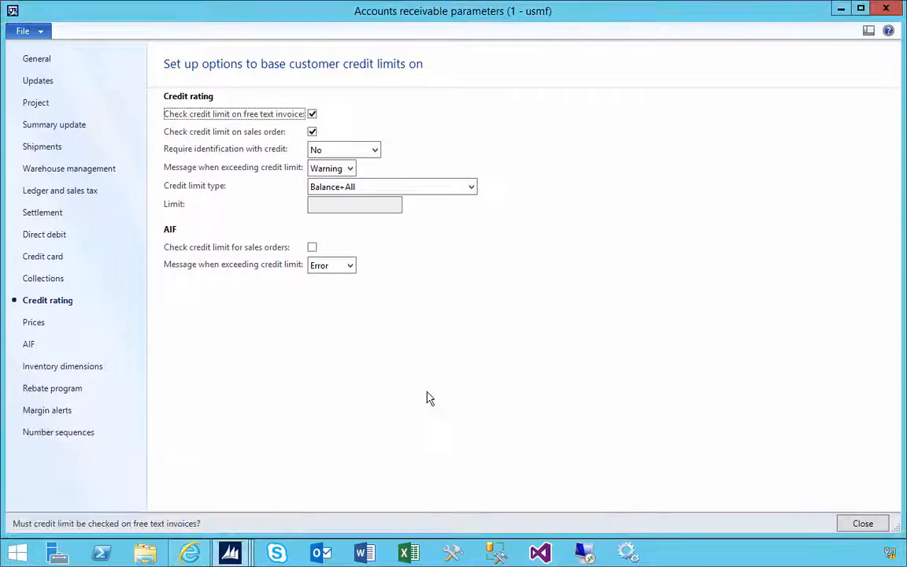
pyautogui.moveTo(230, 553)
pyautogui.click(364, 500)
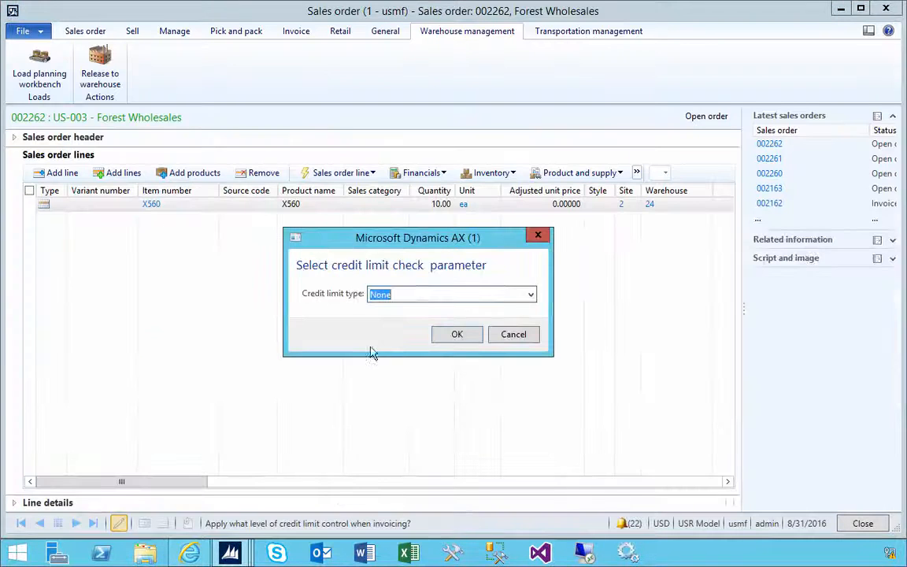
# Release the order to the warehouse with credit limit type Balance+All, examine the credit limit message details and close the Infolog.
pyautogui.click(531, 295)
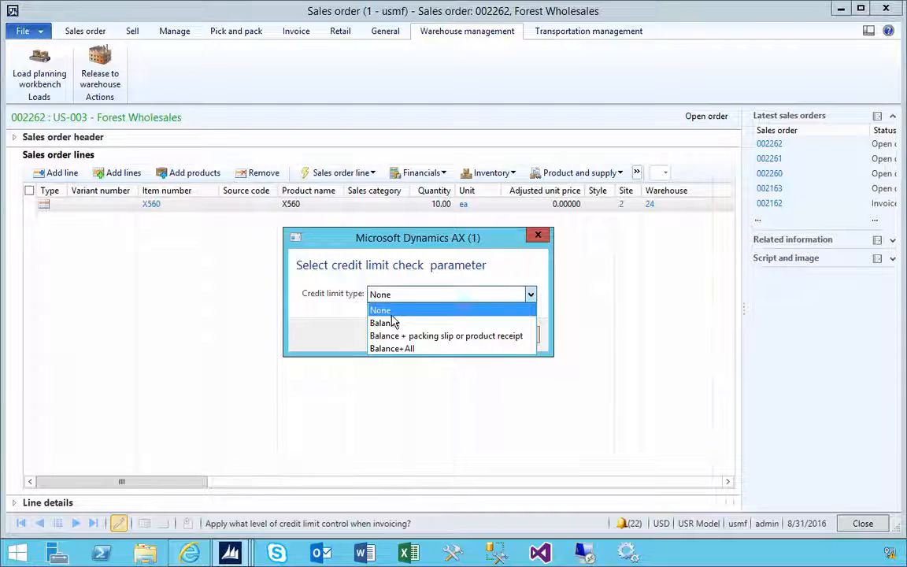
pyautogui.click(405, 348)
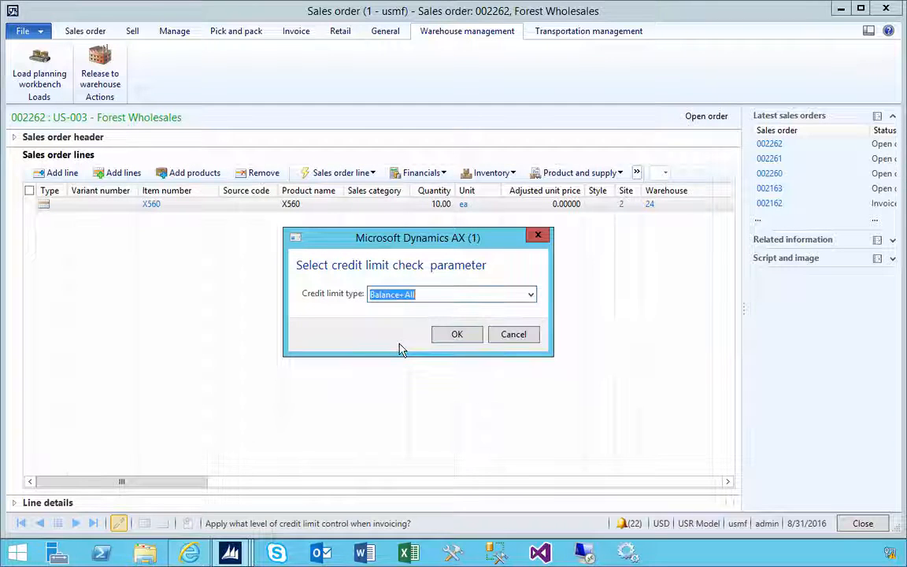
pyautogui.click(455, 335)
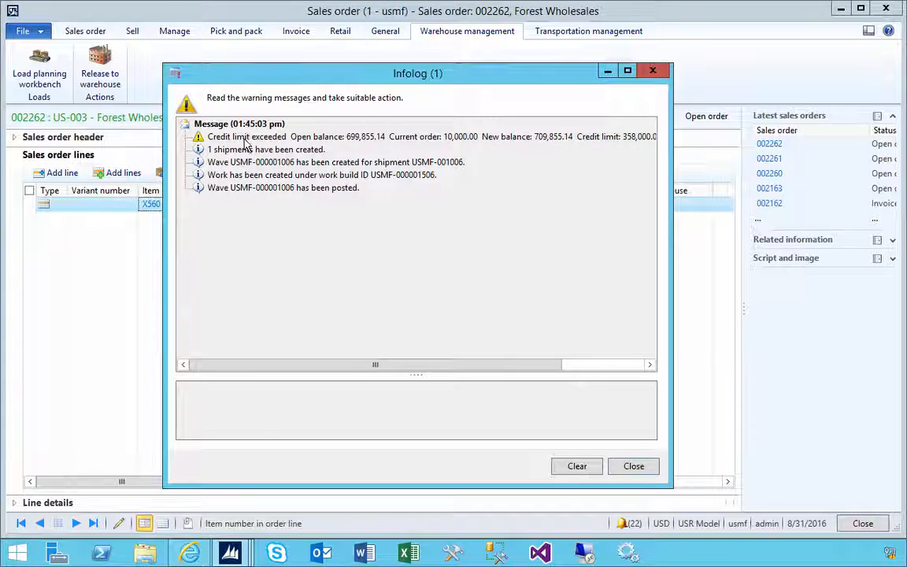
pyautogui.click(245, 139)
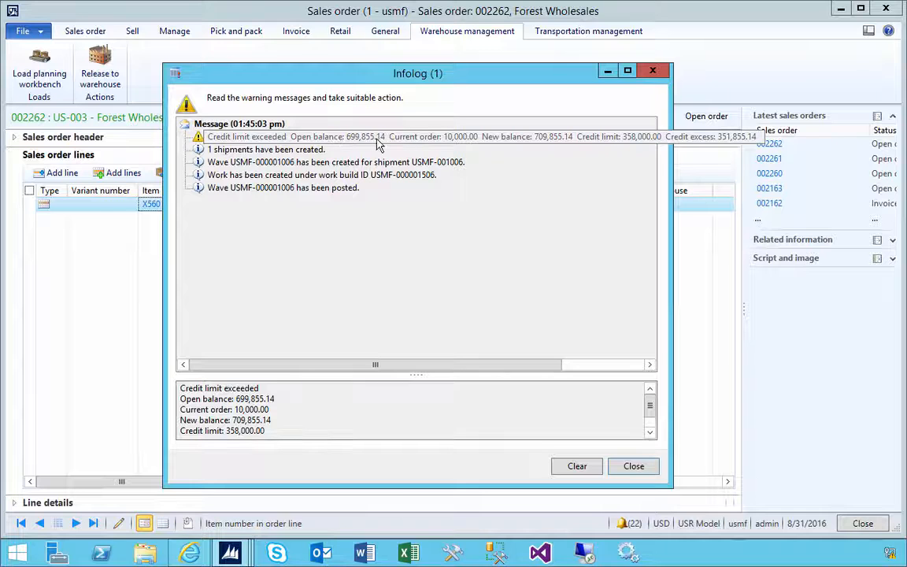
pyautogui.click(630, 467)
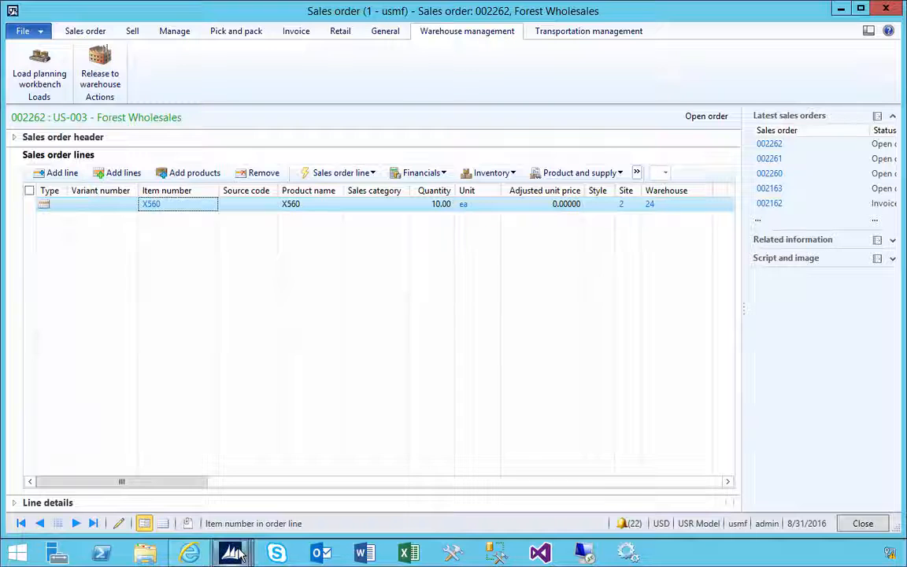
# Cancel the open work of the Forest Wholesales sales order in the Warehouse management All work list.
pyautogui.moveTo(230, 553)
pyautogui.click(87, 490)
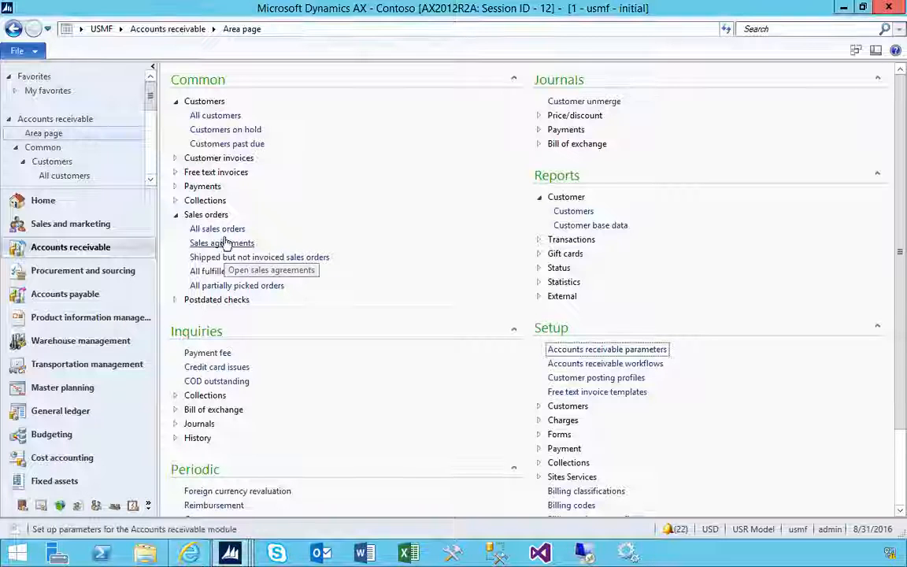
pyautogui.click(59, 340)
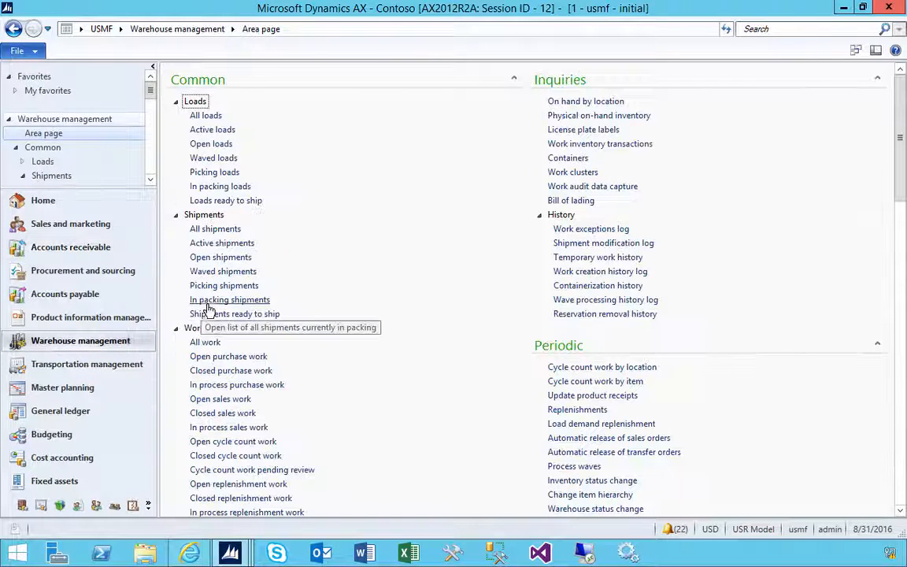
pyautogui.click(203, 344)
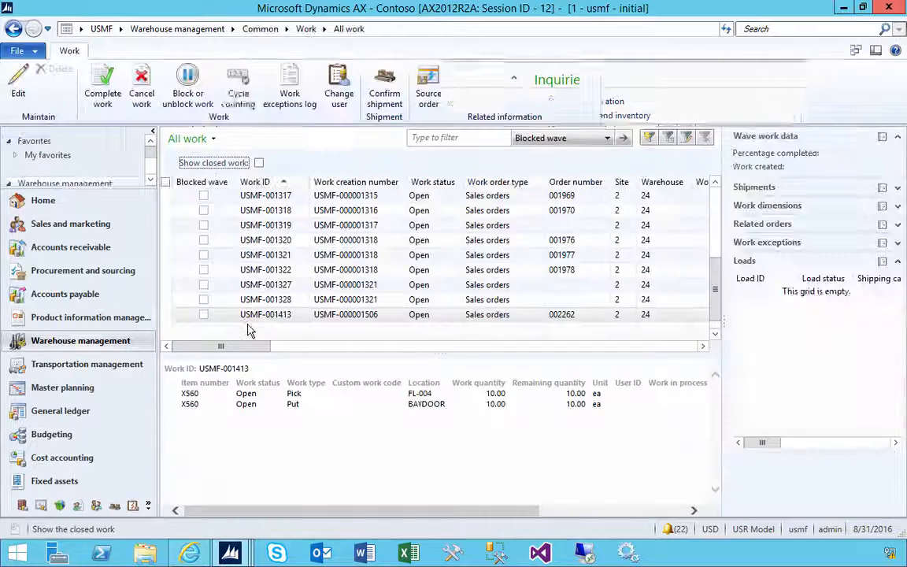
pyautogui.click(140, 88)
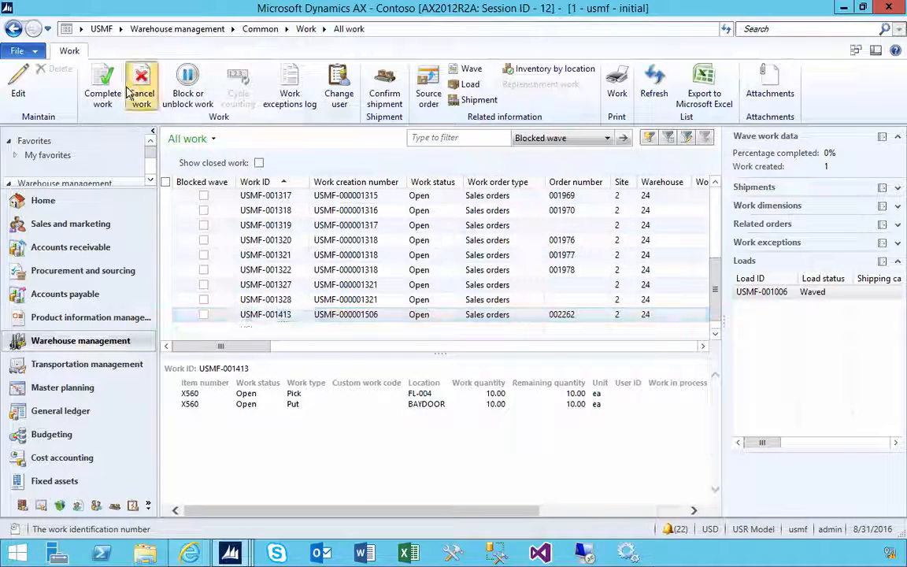
# Delete the open shipment for 10 units of X560 from the All shipments list and confirm the deletion.
pyautogui.click(181, 29)
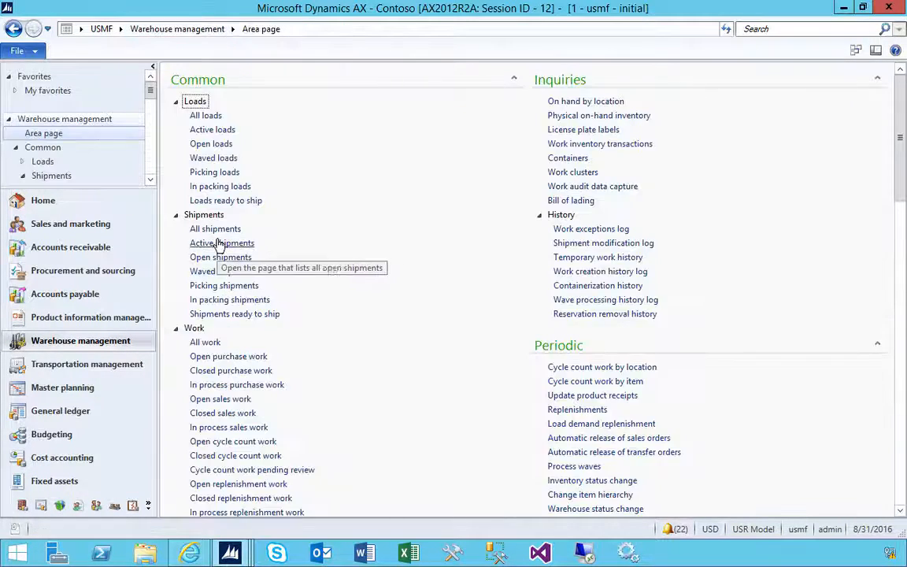
pyautogui.click(204, 214)
pyautogui.click(203, 214)
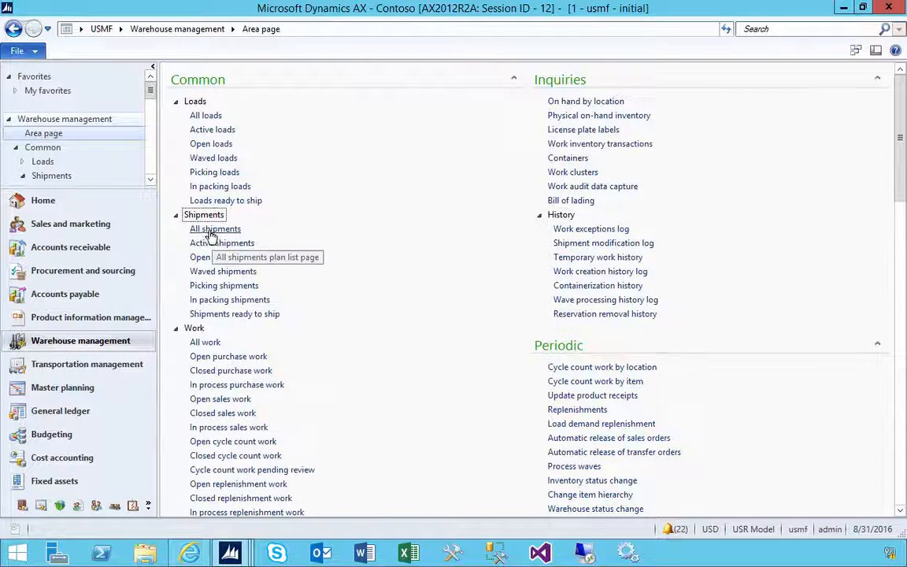
pyautogui.click(206, 229)
pyautogui.click(206, 361)
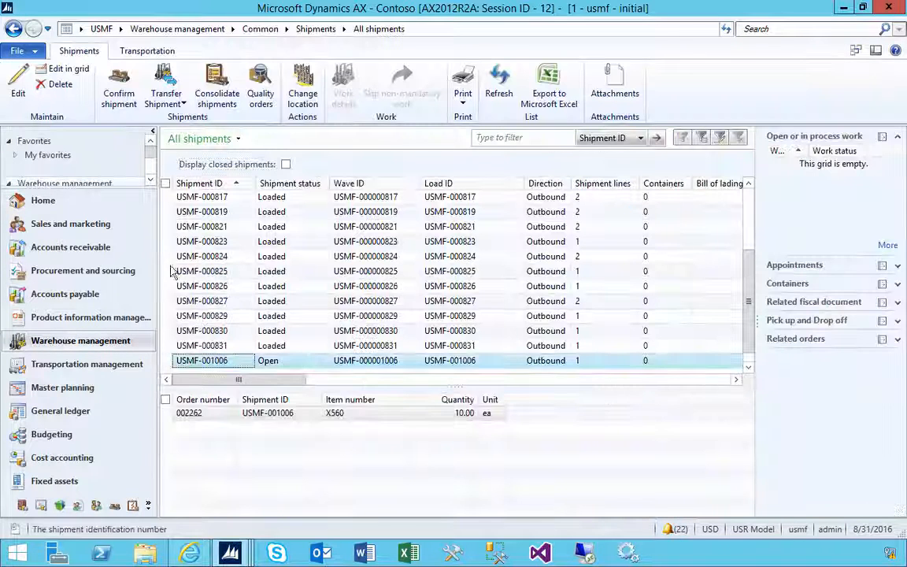
pyautogui.click(57, 84)
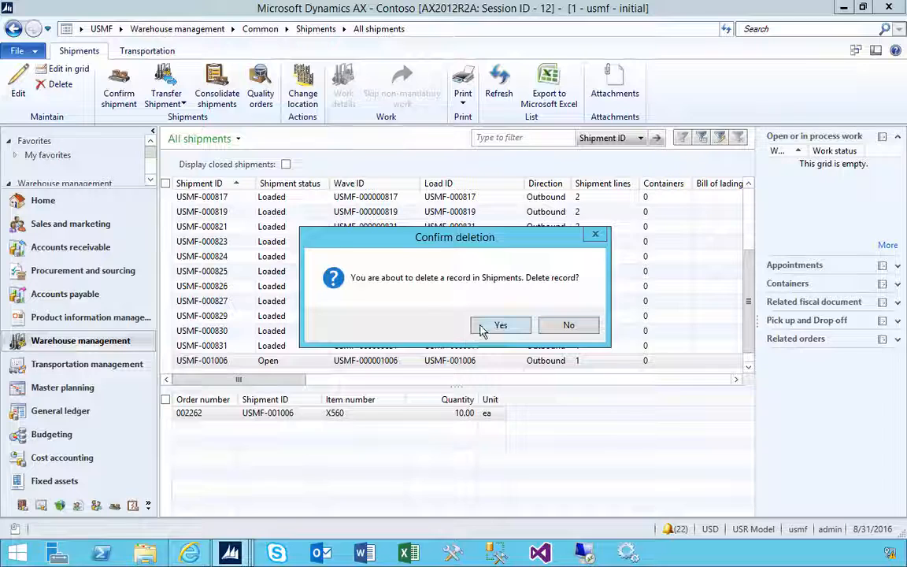
pyautogui.click(482, 329)
# Open the Warehouse management Release to warehouse form and add the Forest Wholesales line for 10 units of X560 to the release list.
pyautogui.click(174, 30)
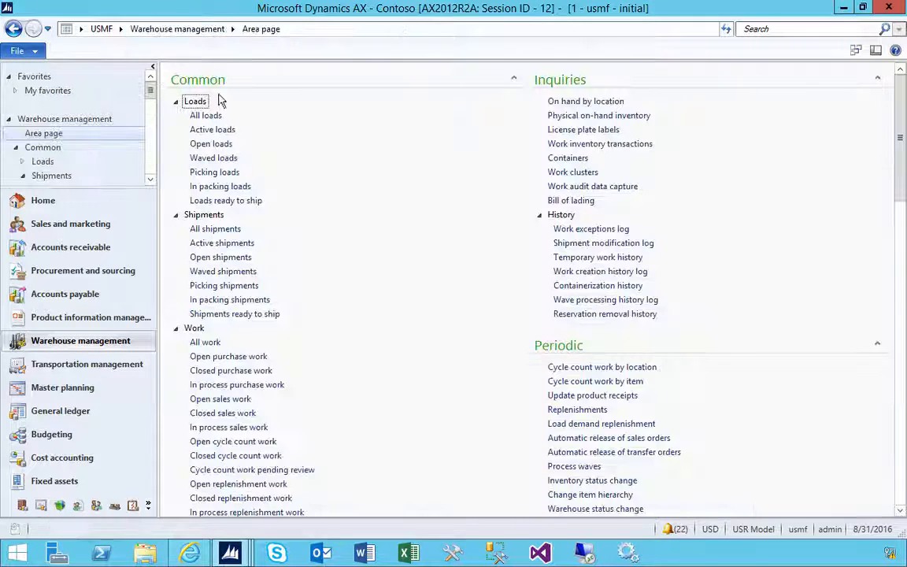
pyautogui.scroll(-4, 398, 359)
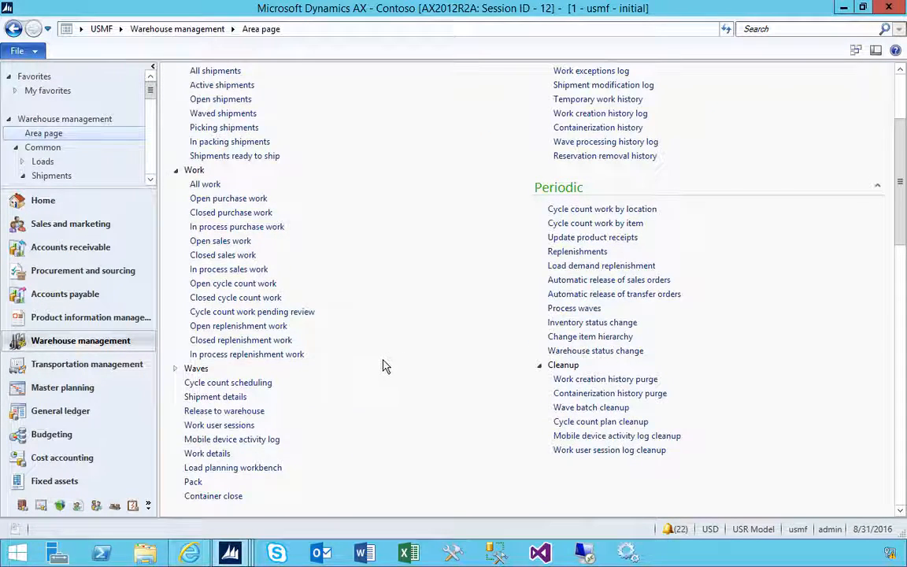
pyautogui.scroll(-1, 383, 365)
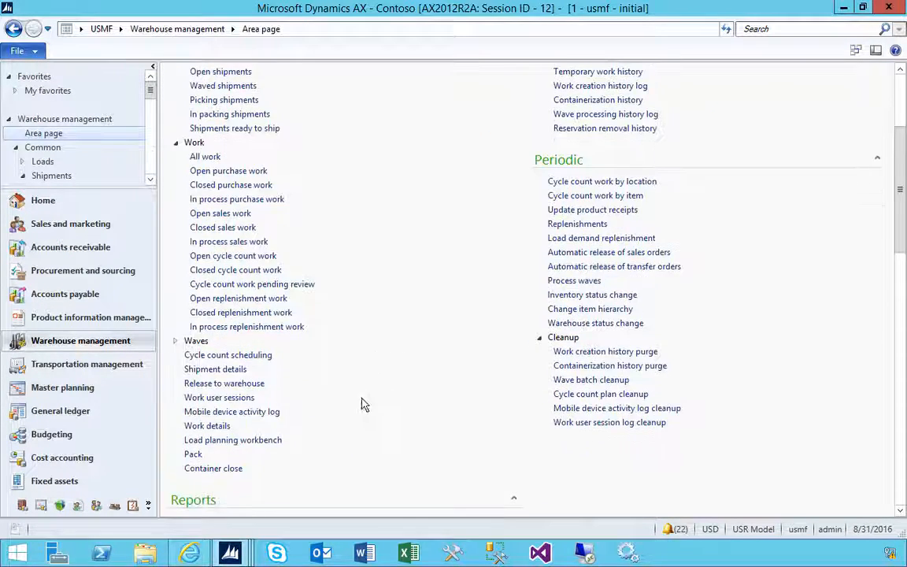
pyautogui.click(213, 385)
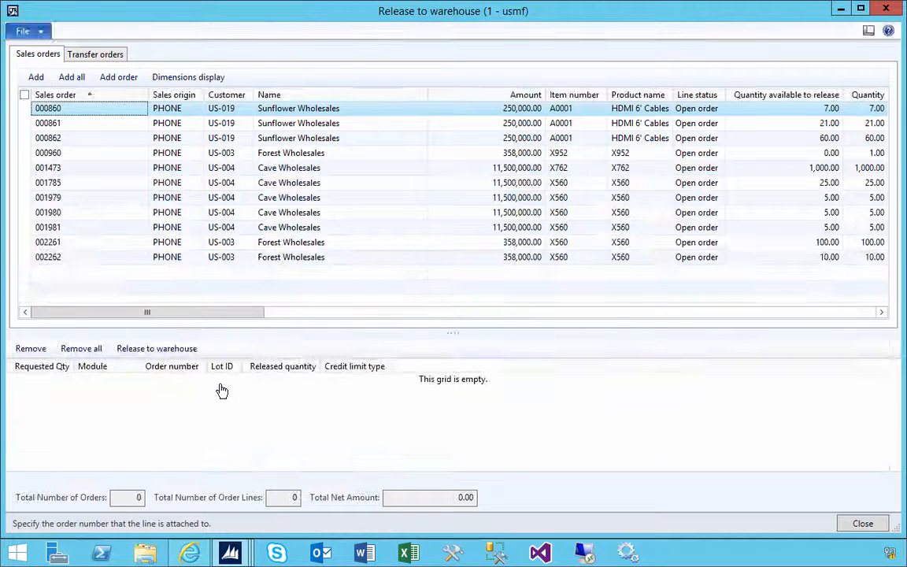
pyautogui.click(48, 258)
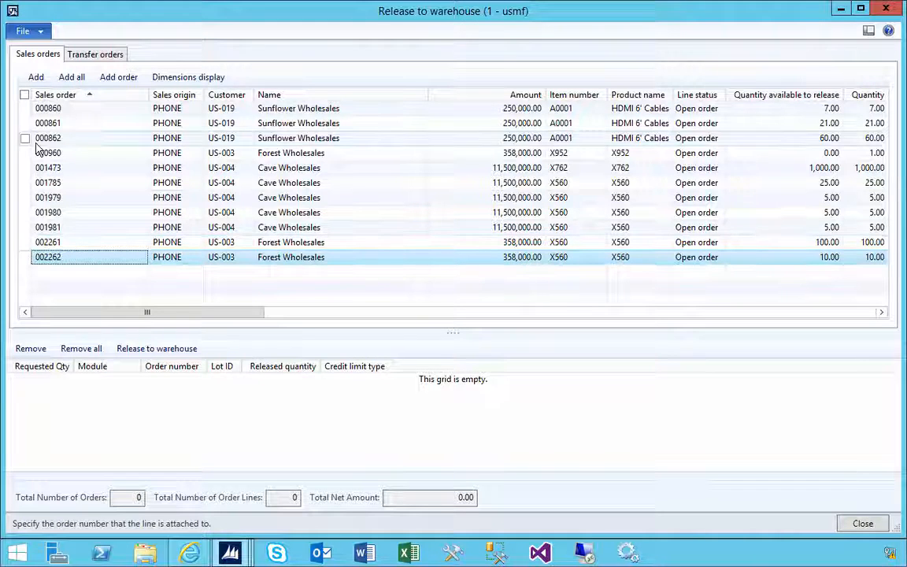
pyautogui.click(39, 79)
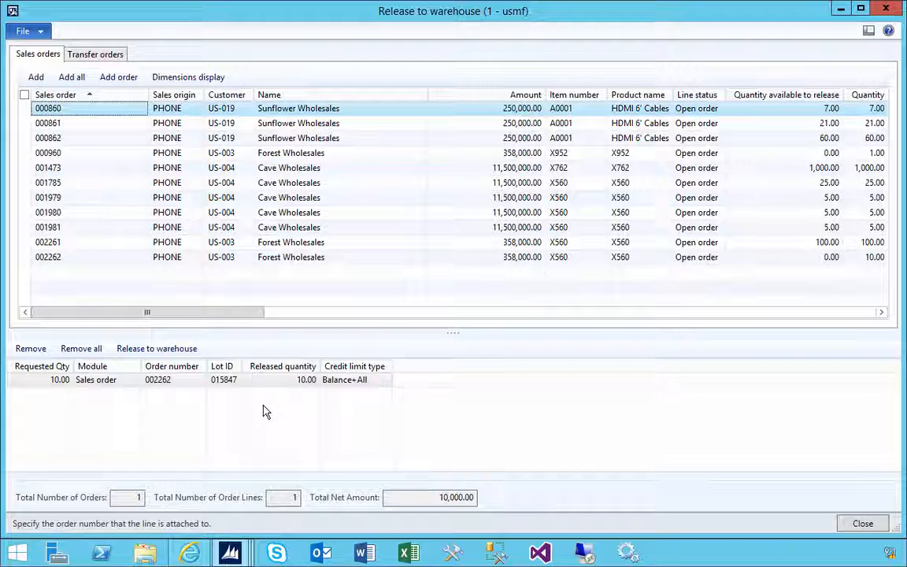
# Try the Balance and None credit limit types on the added order line, then restore Balance+All.
pyautogui.click(354, 379)
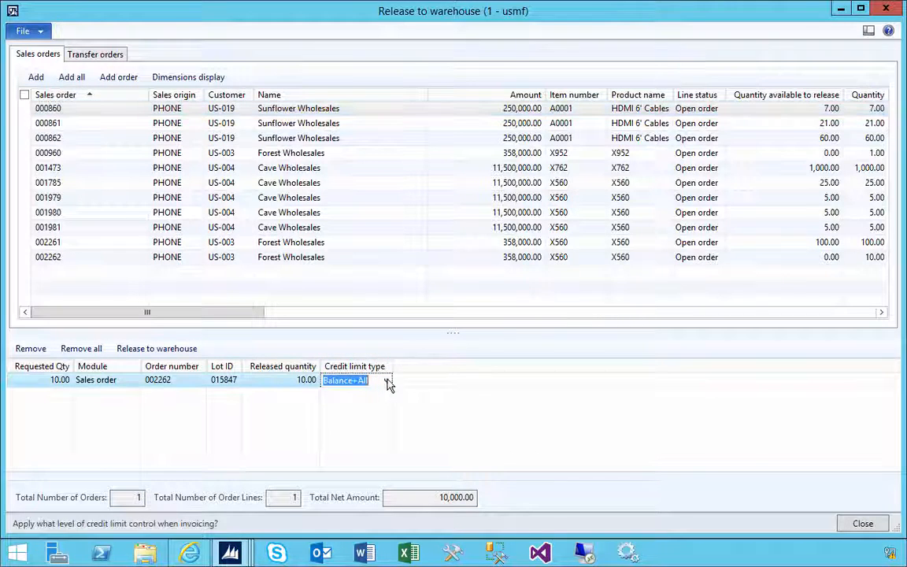
pyautogui.click(386, 380)
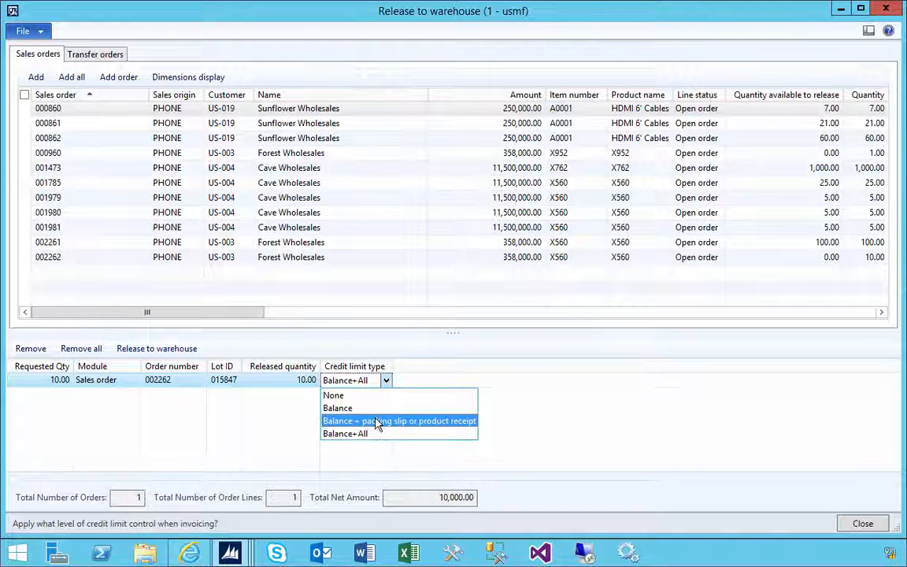
pyautogui.click(371, 410)
pyautogui.click(387, 382)
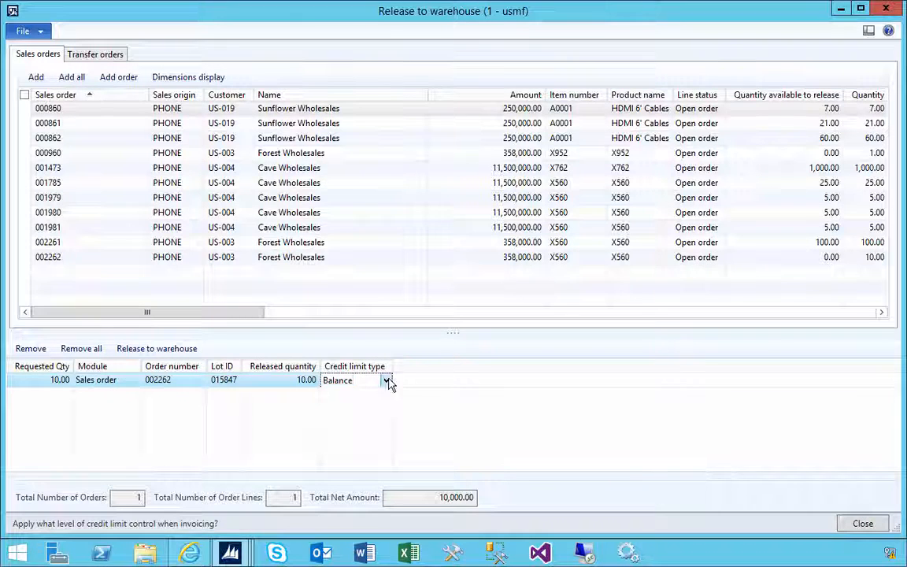
pyautogui.click(354, 395)
pyautogui.click(387, 382)
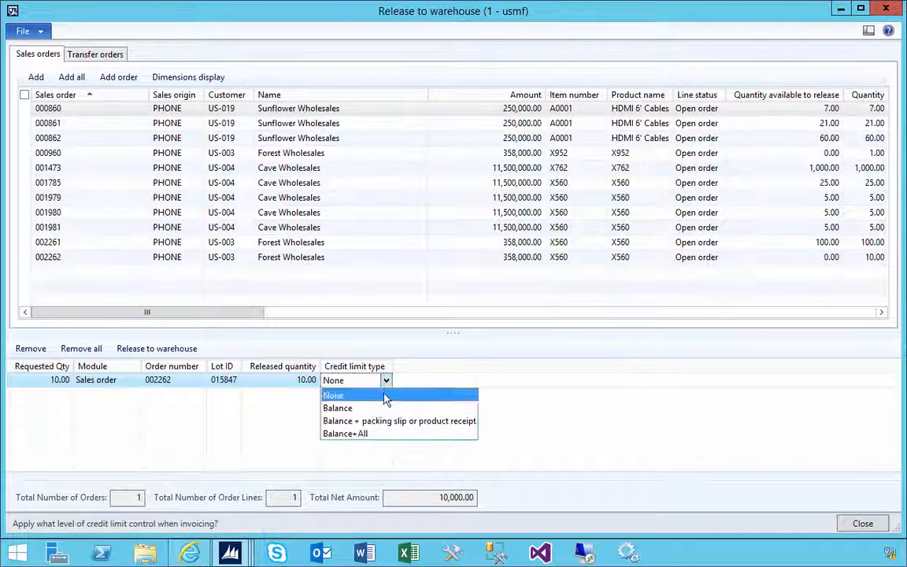
pyautogui.click(365, 432)
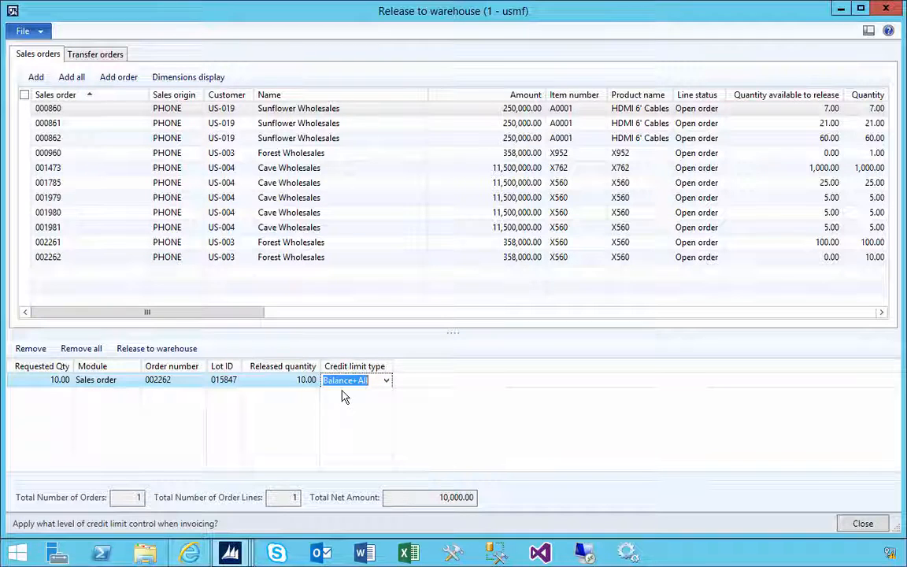
# Release the added order line to the warehouse, examine the credit limit message details and close the Infolog.
pyautogui.click(277, 385)
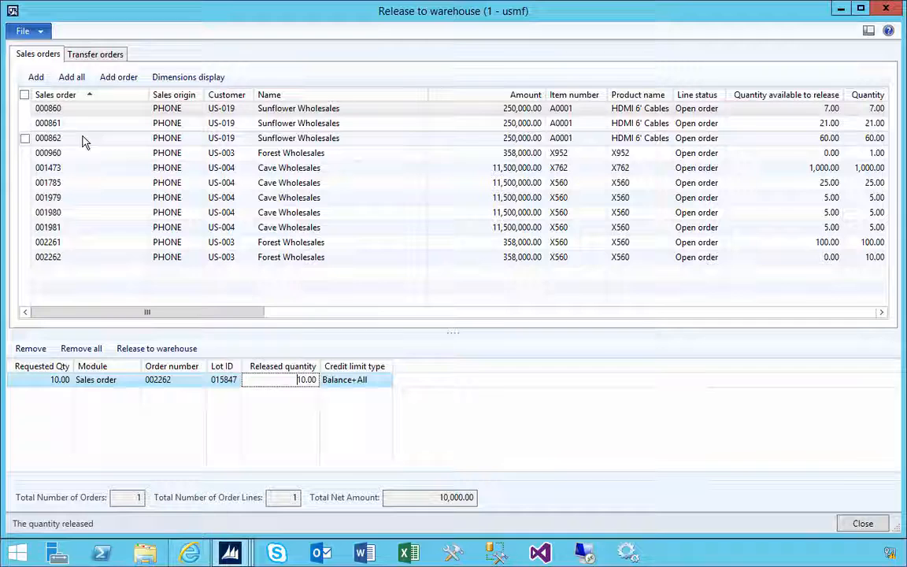
pyautogui.click(143, 353)
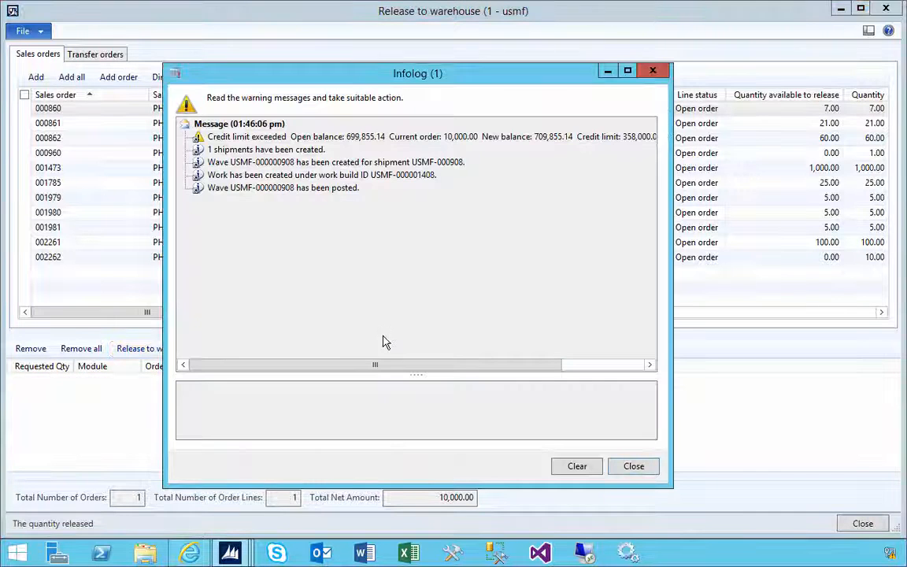
pyautogui.moveTo(670, 486); pyautogui.dragTo(618, 391)
pyautogui.click(248, 136)
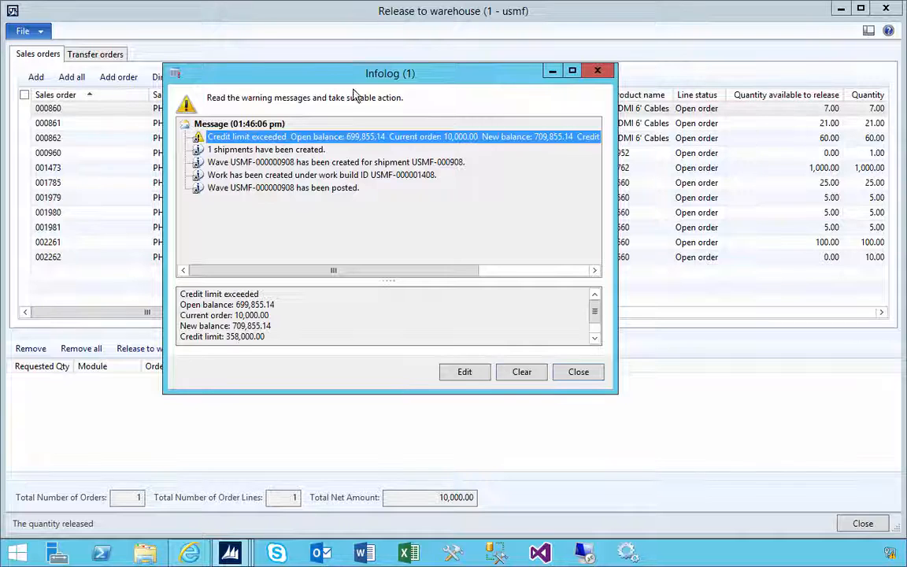
pyautogui.moveTo(322, 71); pyautogui.dragTo(547, 79)
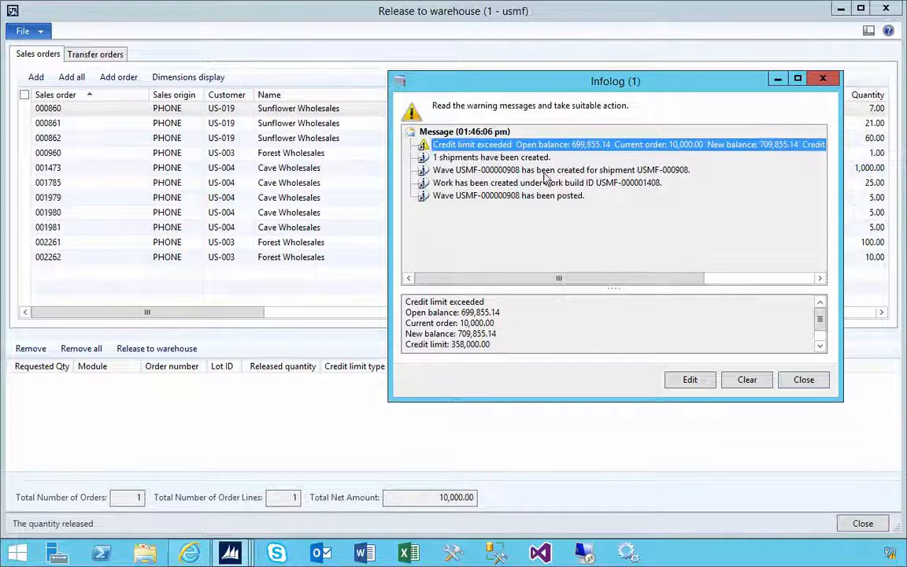
pyautogui.click(797, 379)
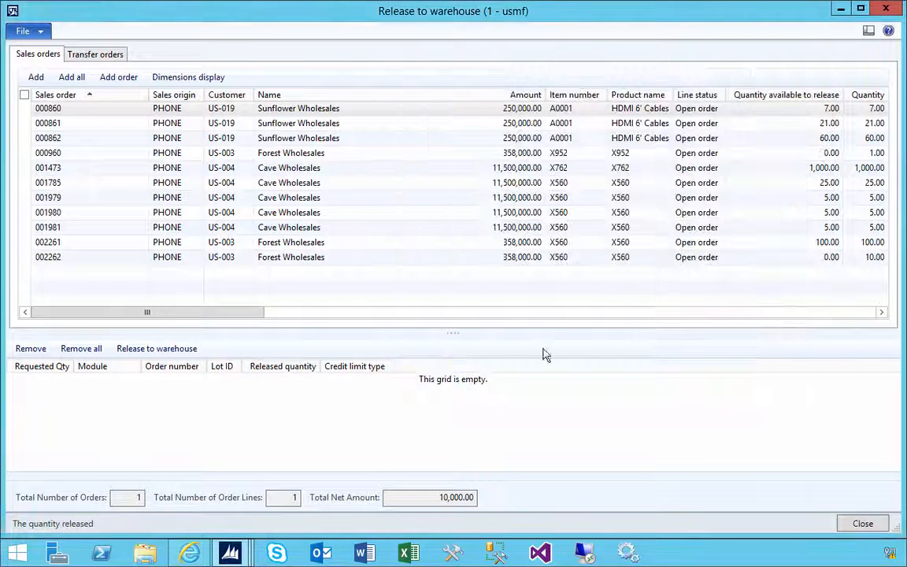
# Check the credit limit check setting in the Warehouse management section of the Accounts receivable parameters.
pyautogui.moveTo(229, 552)
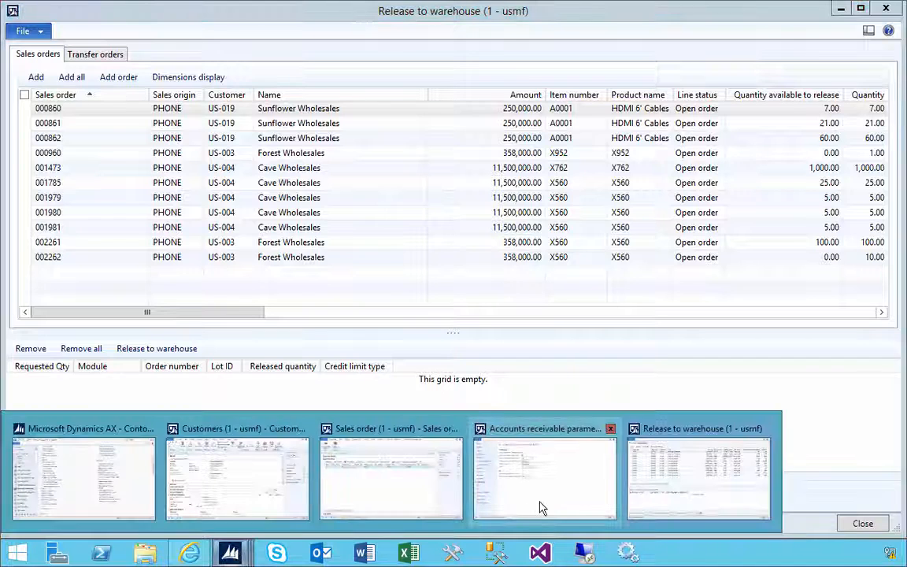
pyautogui.click(484, 455)
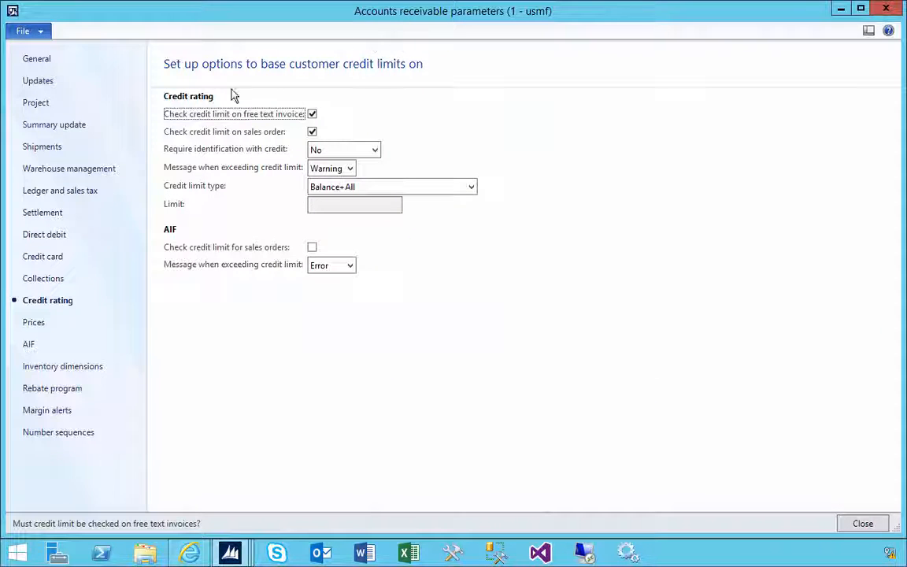
pyautogui.click(75, 171)
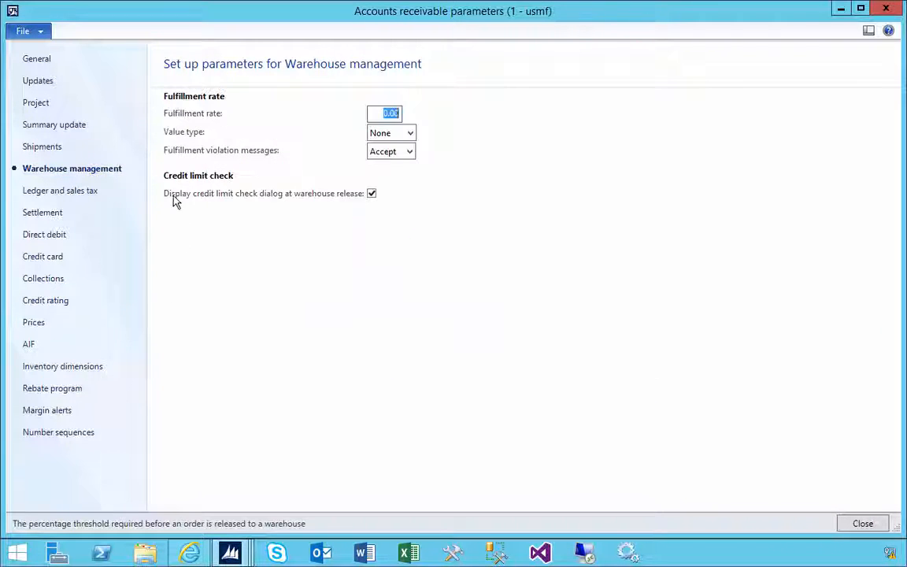